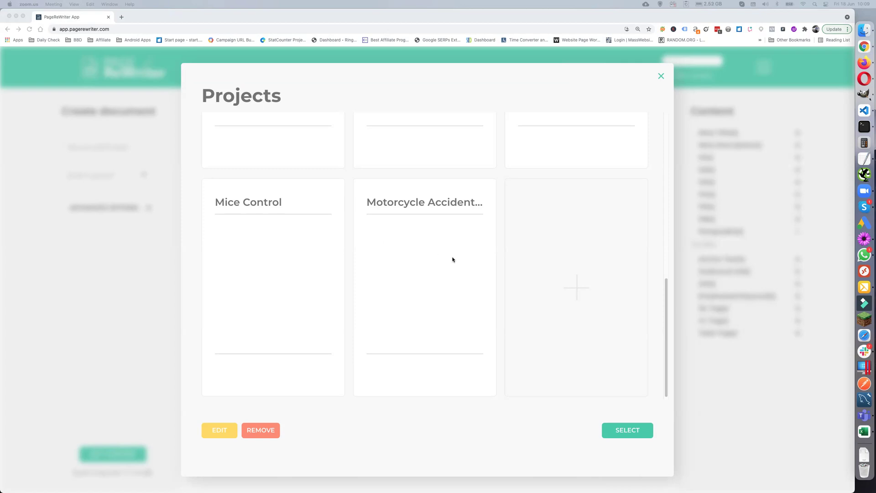
Create a new project titled "Truck Accident Lawyer" with the description left empty
scroll(453, 259, up, 2)
scroll(453, 260, down, 2)
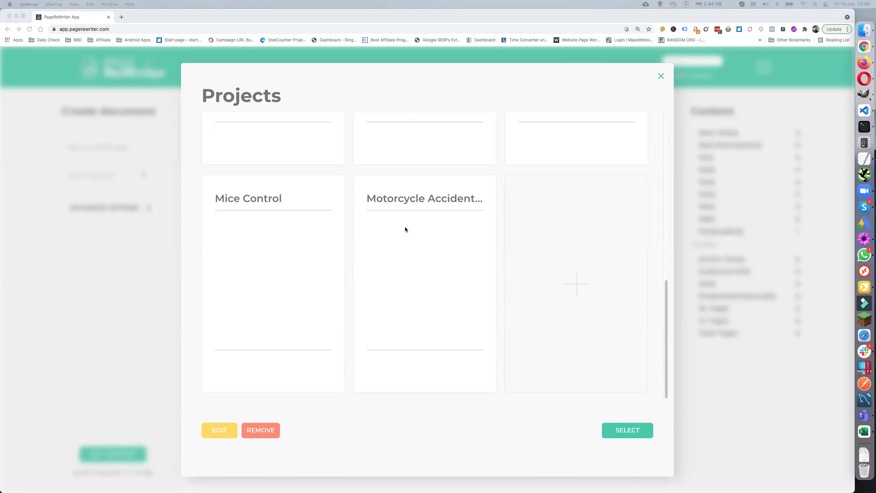
scroll(405, 229, up, 3)
scroll(405, 229, up, 5)
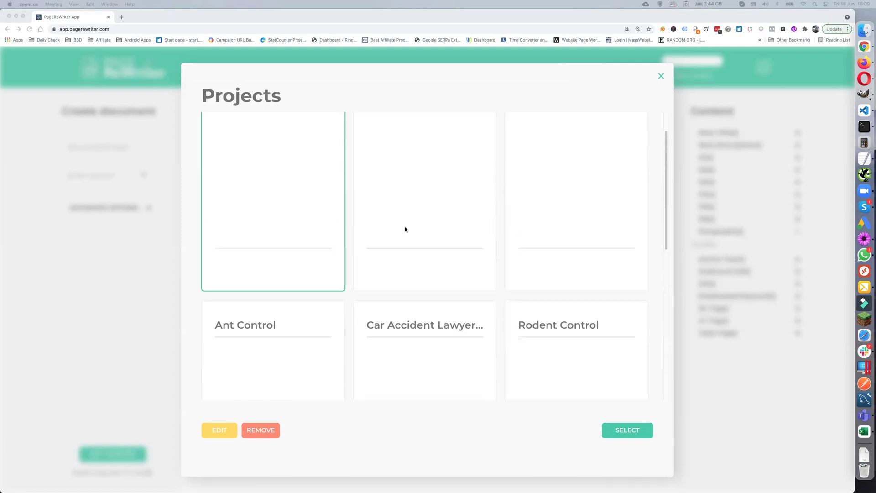
scroll(405, 230, down, 8)
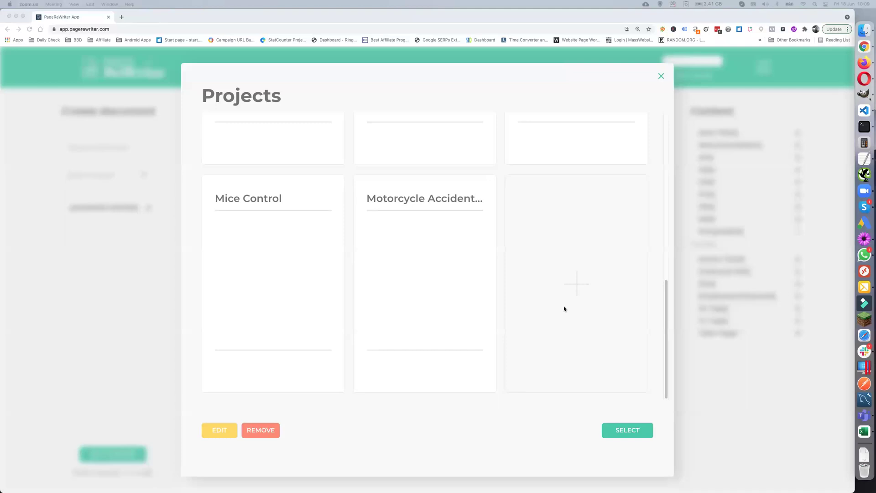
click(577, 285)
click(577, 286)
click(360, 223)
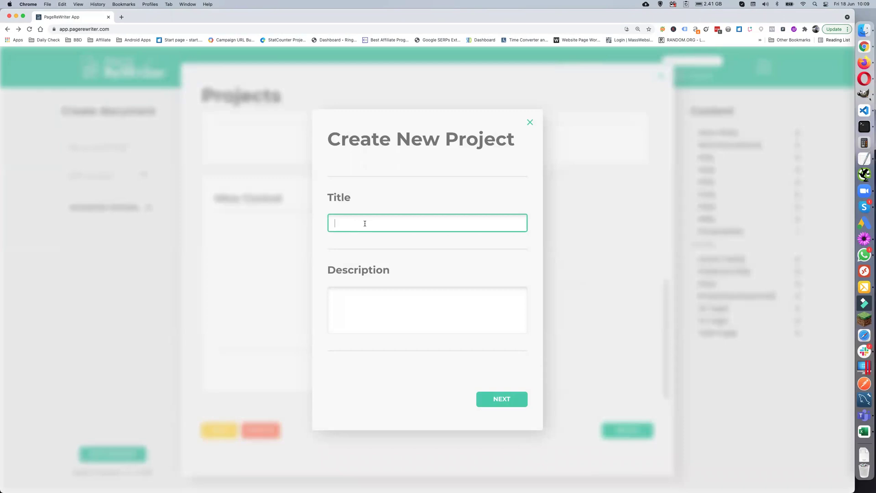
text(Truck Accident Lawyer)
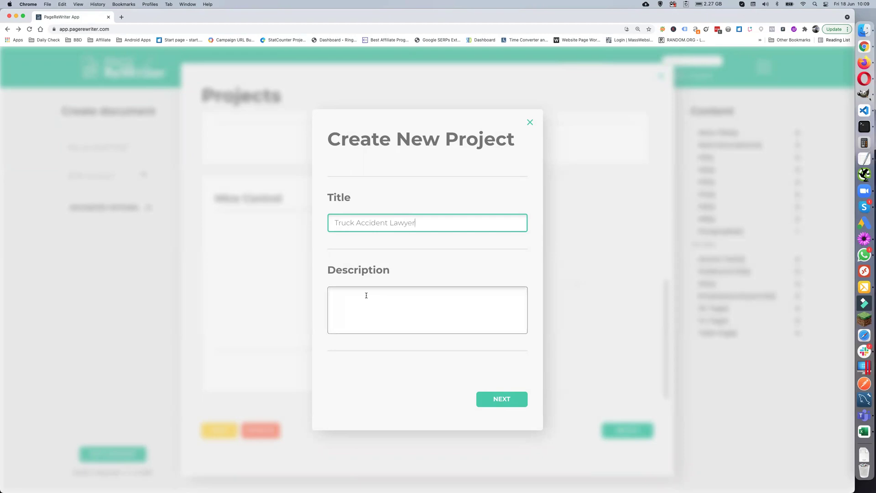
click(502, 399)
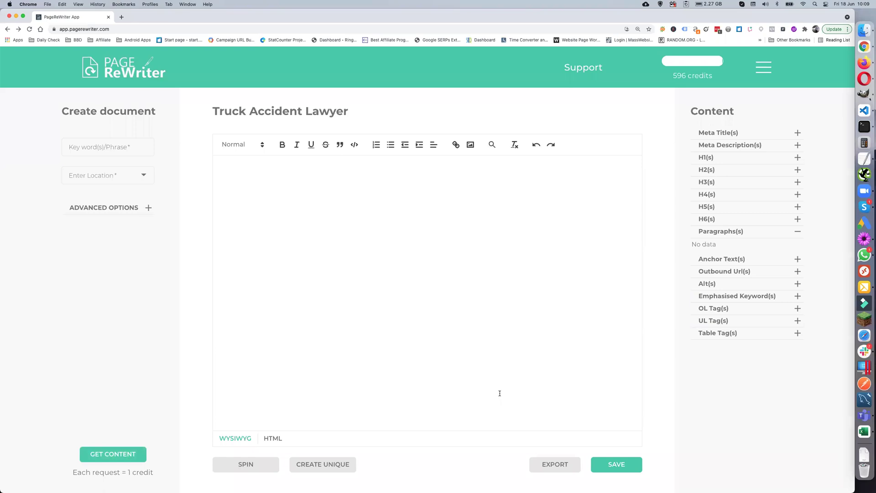
Get content for the keyword "truck Accident lawyer" with the location Miami, Florida, United States
click(106, 144)
text(truck)
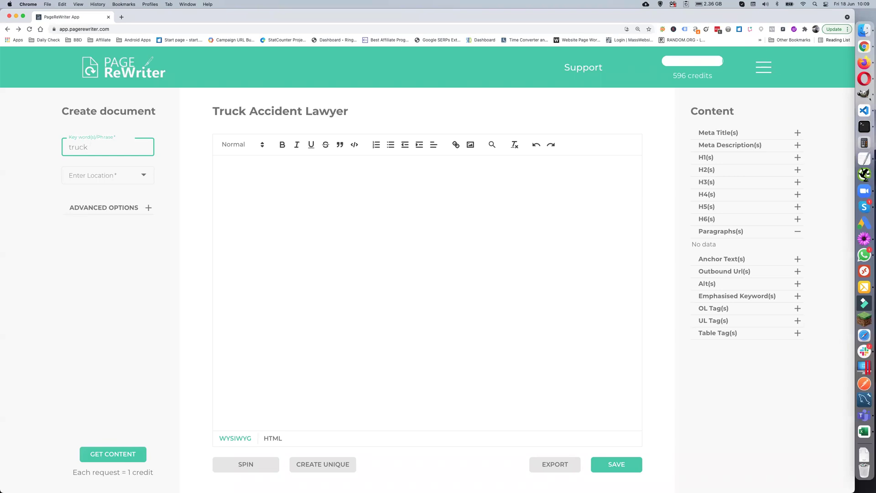
text( Accident lawyer)
click(99, 175)
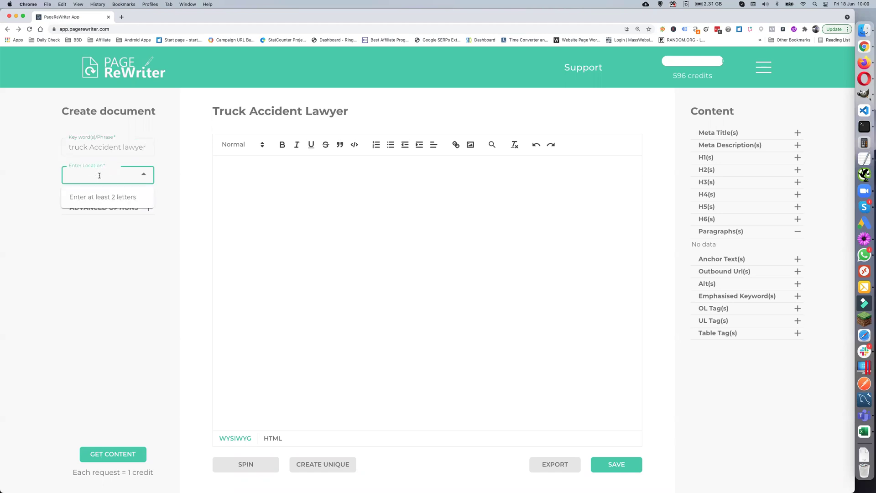
text(miami)
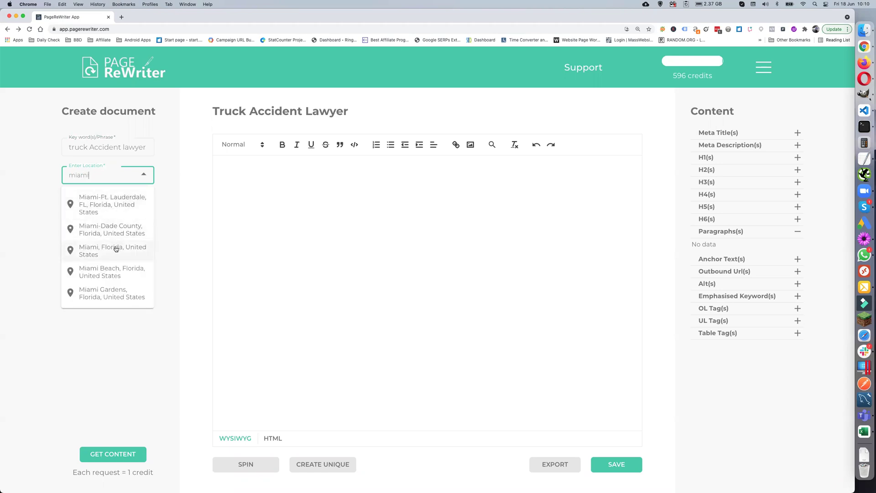
click(116, 249)
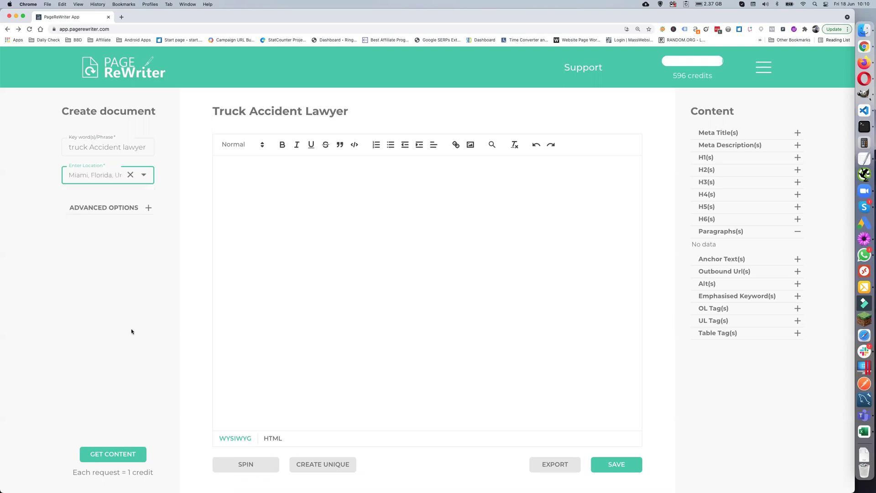
click(112, 454)
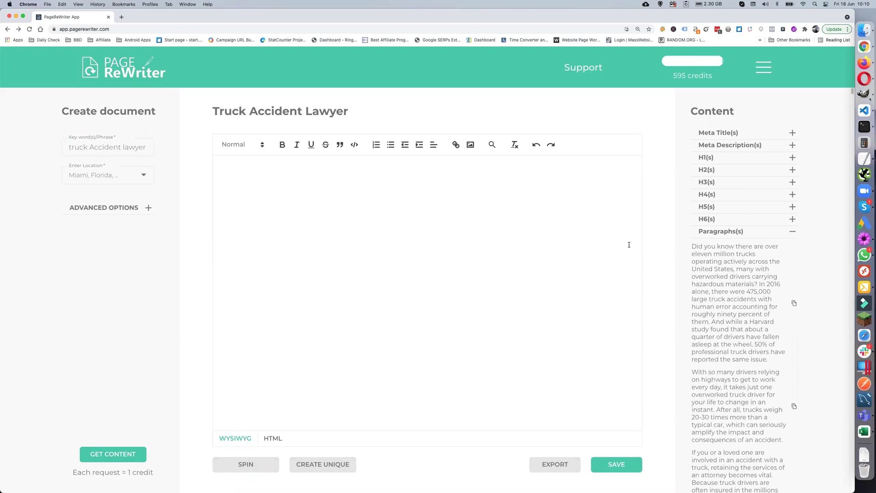
Collapse the retrieved paragraphs and look over the meta titles and meta descriptions
click(793, 231)
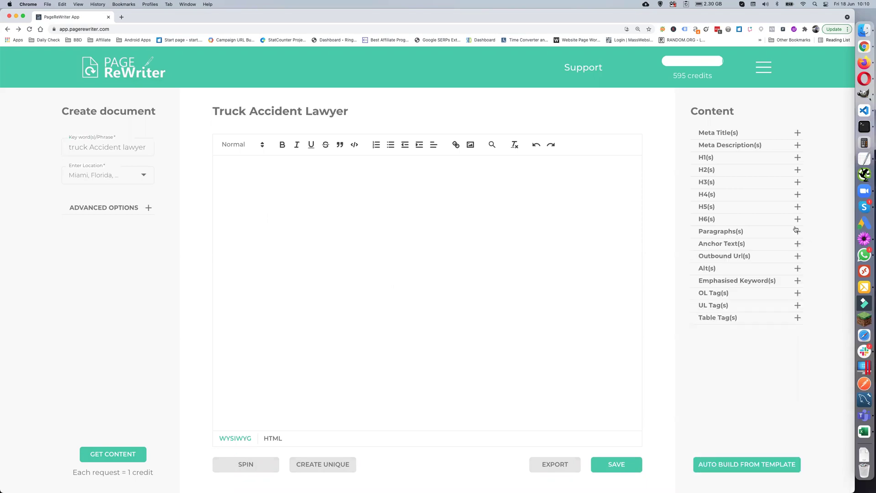
click(797, 133)
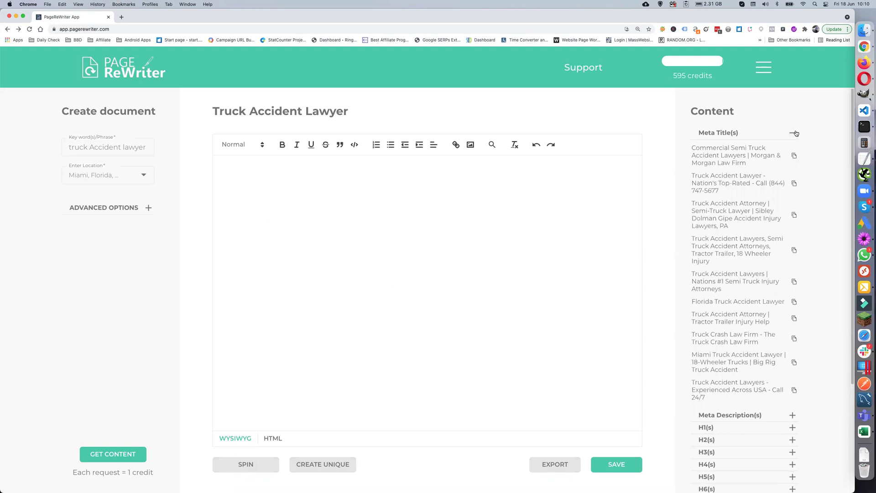
click(797, 133)
click(798, 145)
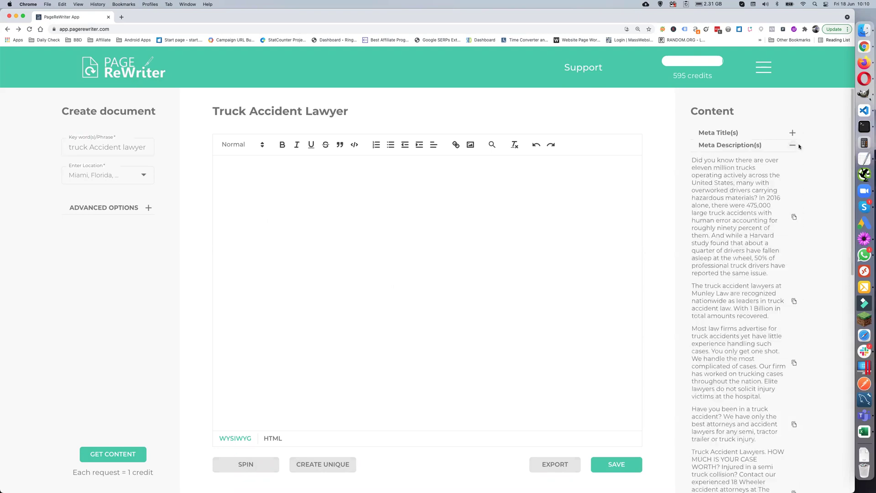
click(794, 145)
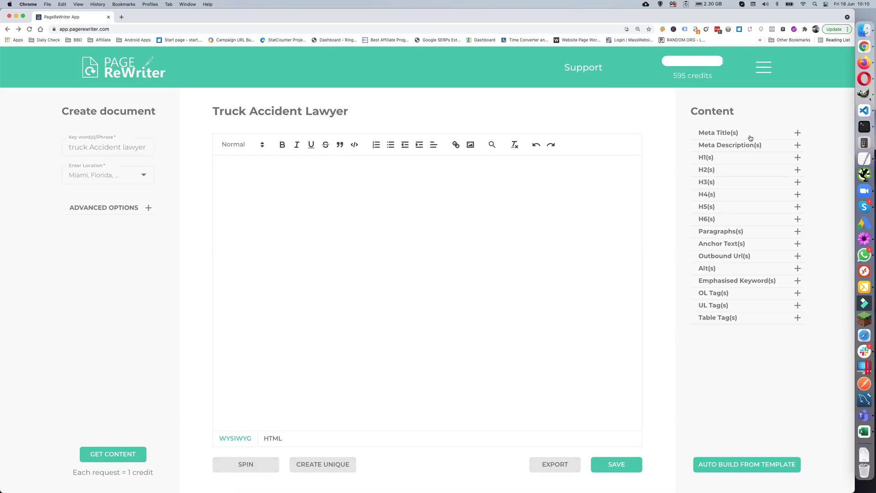
Insert all the retrieved meta titles into the document, in their listed order
click(798, 133)
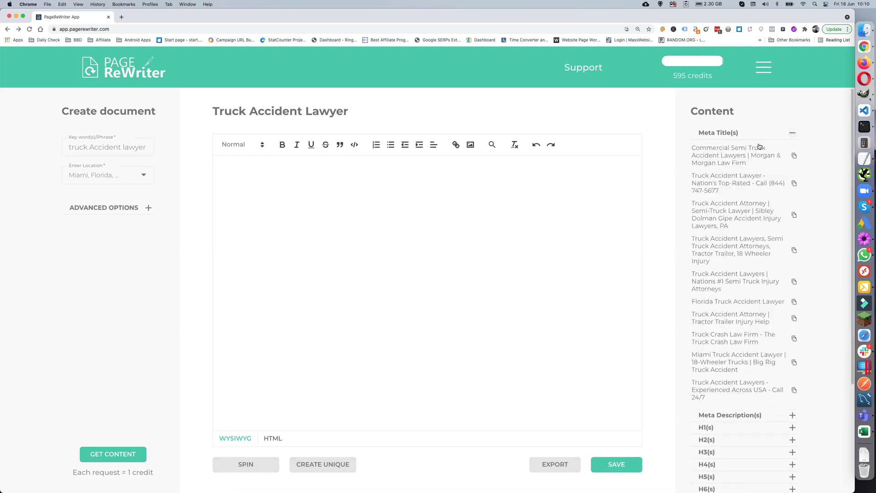
click(747, 152)
click(738, 180)
click(734, 212)
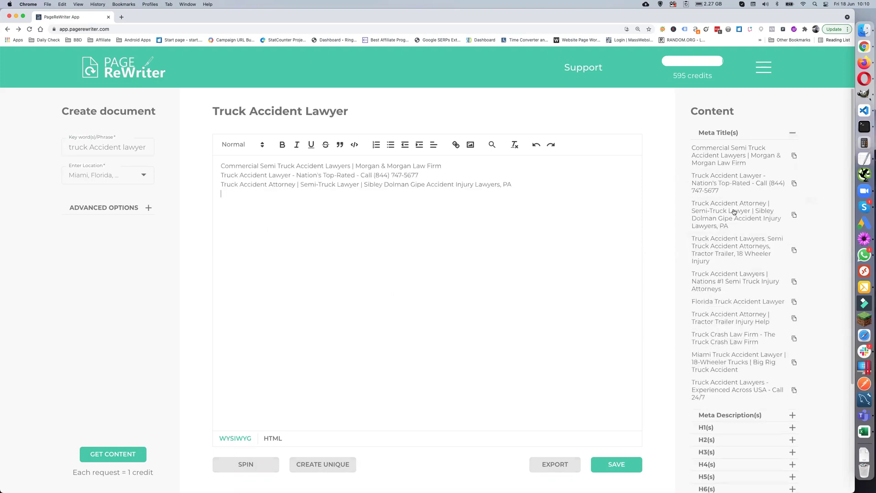
click(730, 251)
click(724, 281)
drag(724, 305, 722, 317)
click(722, 320)
click(725, 337)
click(726, 368)
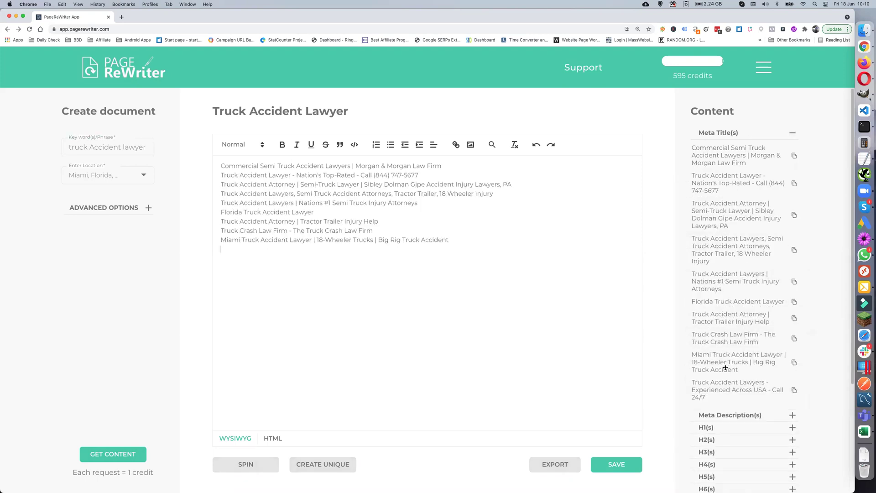
click(726, 382)
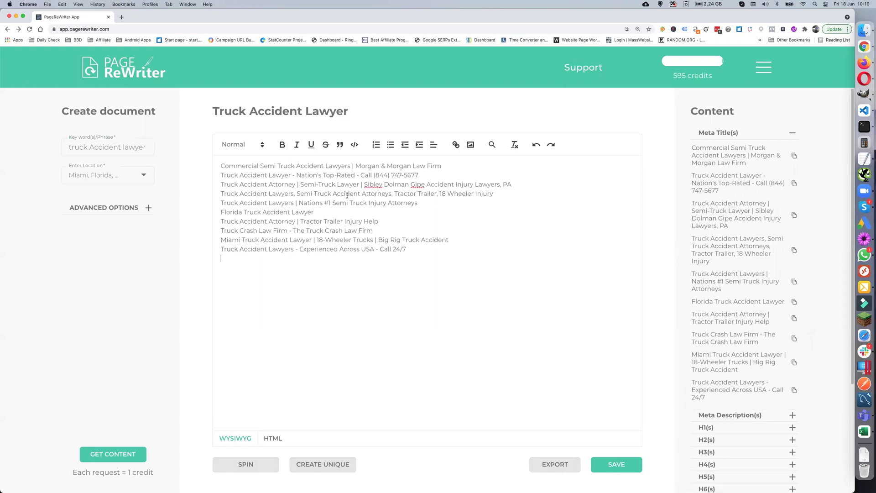
Replace the law firm's name in the first title line with the placeholder [xfield_company-name]
drag(351, 166, 443, 163)
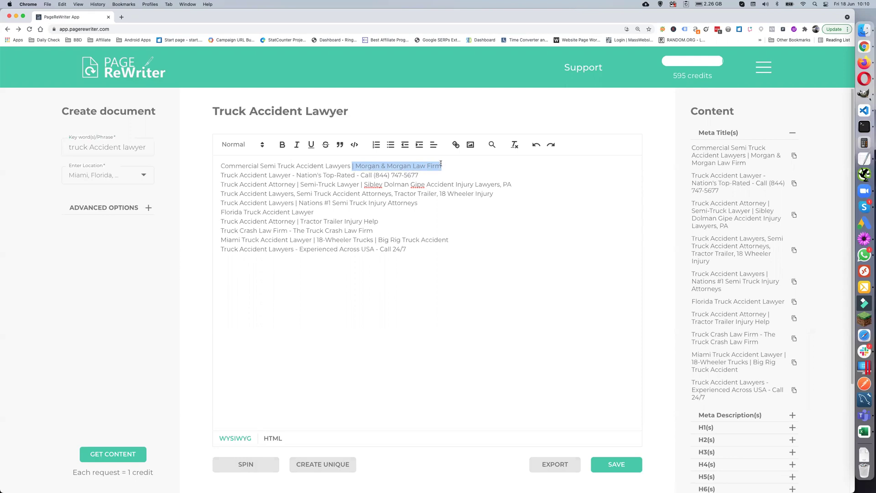
click(355, 166)
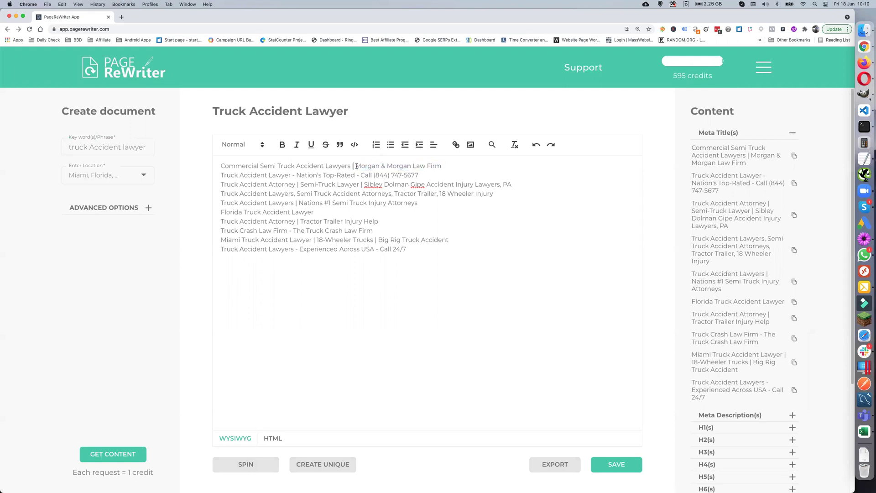
double_click(356, 166)
click(355, 166)
drag(356, 166, 443, 166)
text([xfieled_coman)
key(BackSpace)
key(BackSpace)
text(pany-name)
Replace the phone number in the second title line with the placeholder [xfield_phone-number]
drag(373, 174, 419, 174)
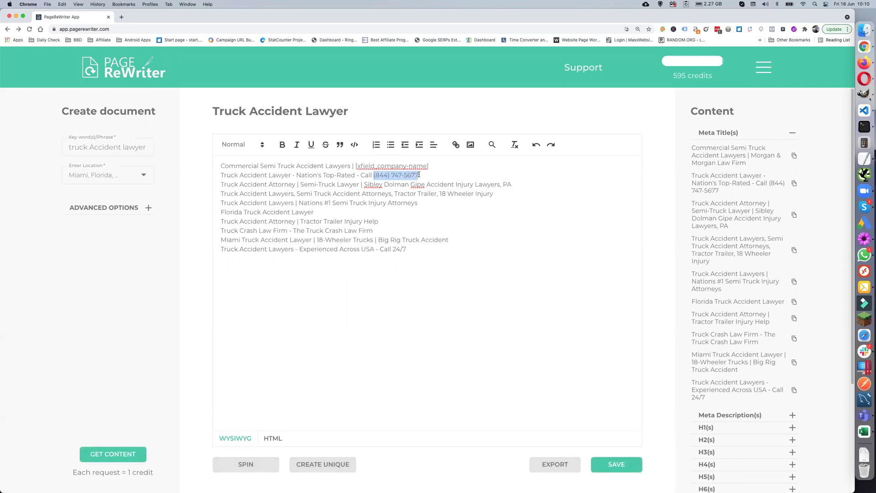
text([xf)
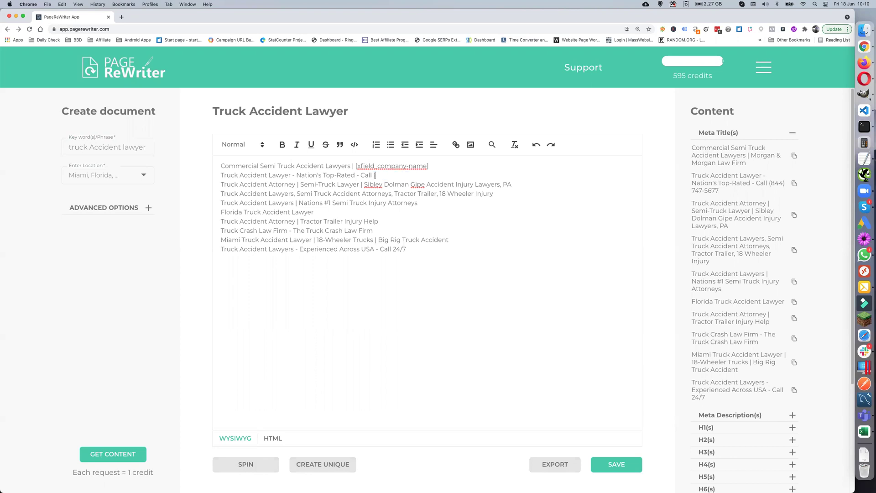
text(ield)
text(_)
text(phone)
text(-mu,ber)
key(BackSpace)
key(BackSpace)
key(BackSpace)
key(BackSpace)
text(numbe)
Replace the firm's partner names in the third title line with a copy of [xfield_company-name] and delete the trailing "PA"
drag(355, 165, 428, 166)
key(cmd+c)
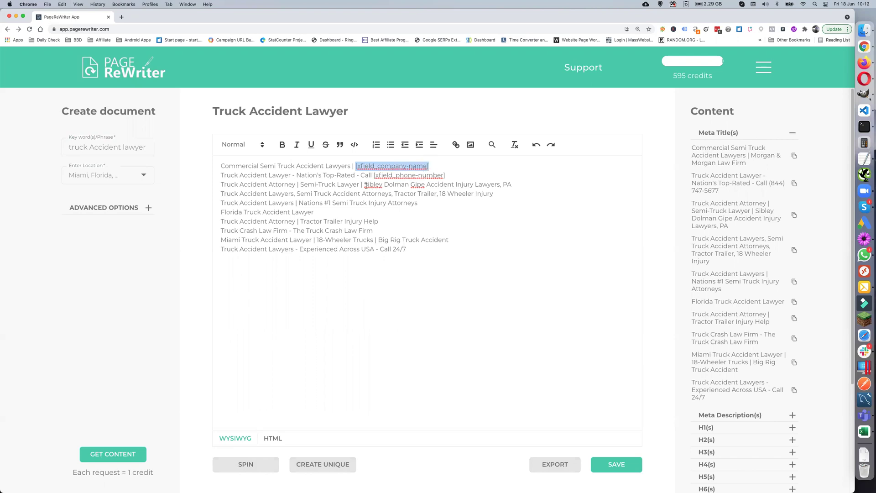
drag(364, 185, 424, 184)
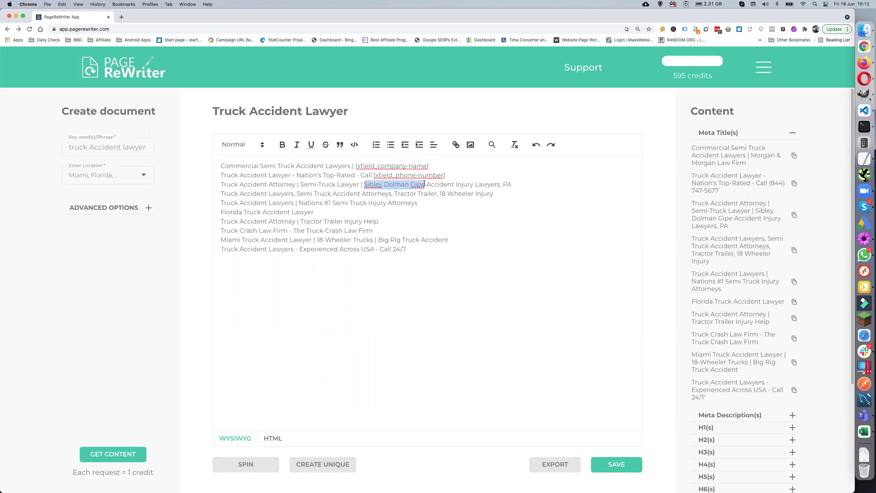
key(cmd+v)
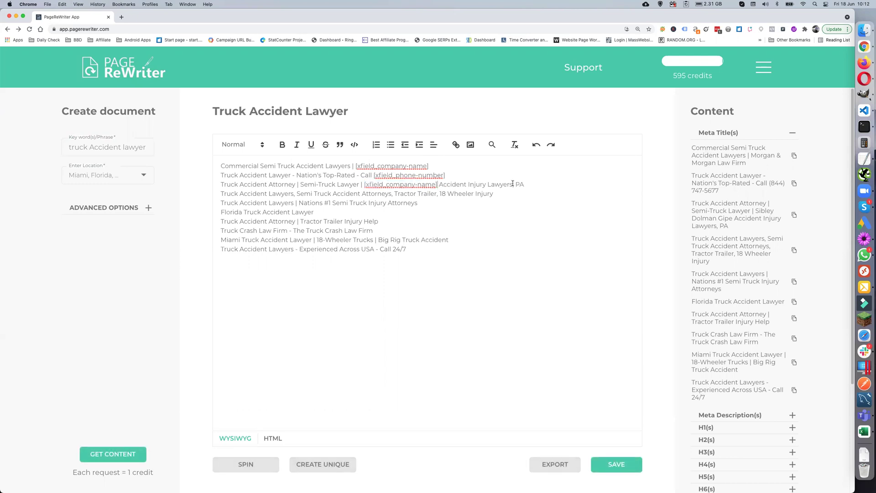
drag(516, 184, 525, 185)
key(BackSpace)
Replace "Florida" in the sixth title line and "Miami" in the ninth with the placeholder [location]
drag(220, 210, 241, 210)
text([location])
double_click(226, 239)
text([location])
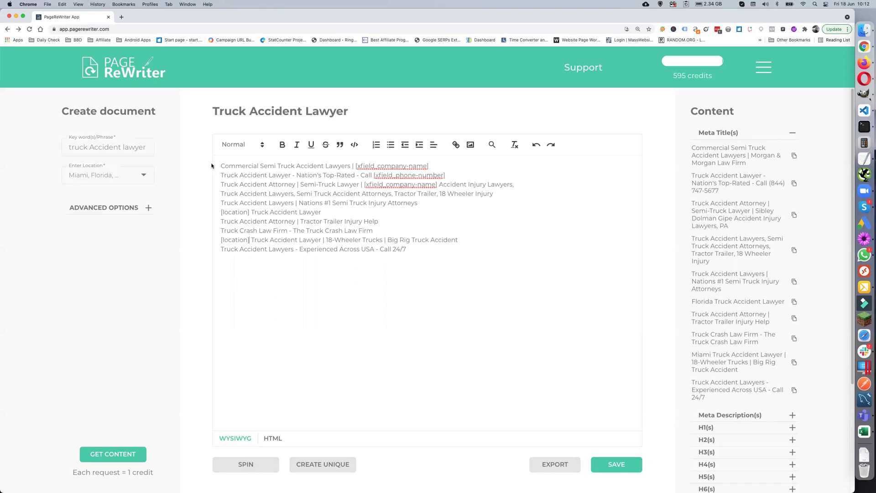
Copy the [location] placeholder into the first three title lines, right after the opening lawyer or attorney phrase
drag(221, 240, 249, 240)
key(super+c)
click(353, 166)
text(|)
key(super+v)
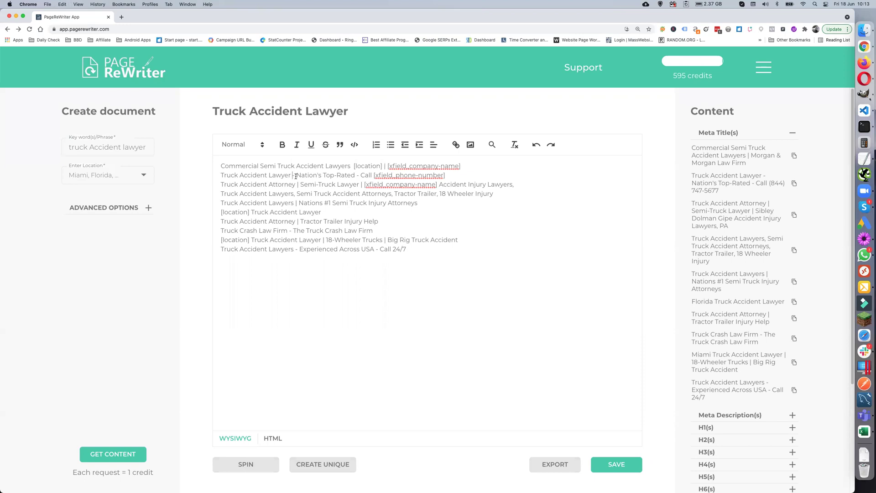
key(super+v)
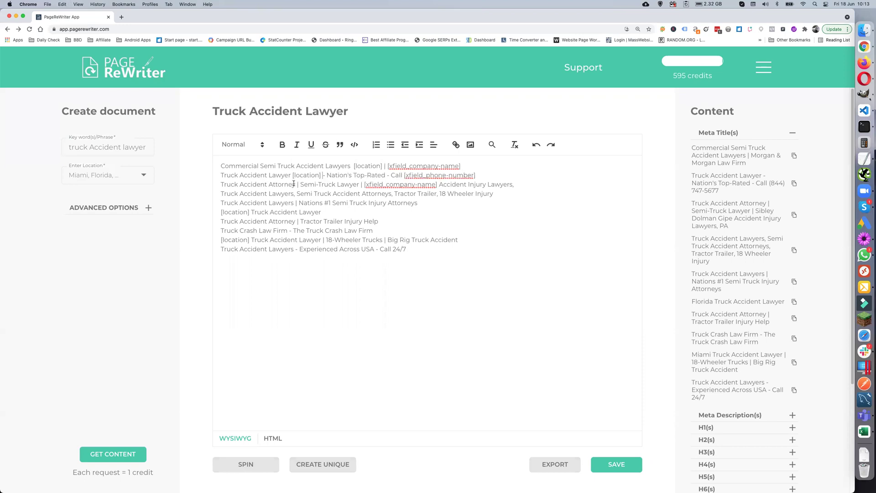
key(super+v)
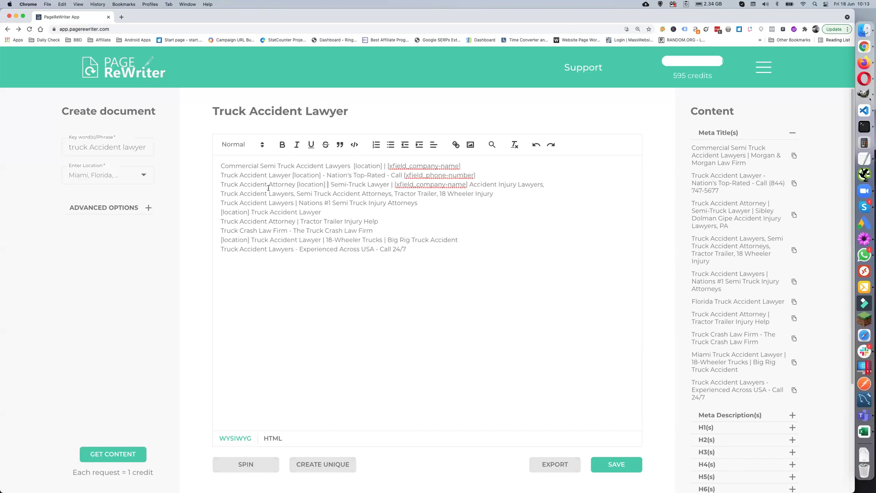
Add [location] after the opening lawyer or attorney phrase in the fourth, fifth and seventh title lines
click(294, 194)
key(super+v)
click(296, 202)
key(super+v)
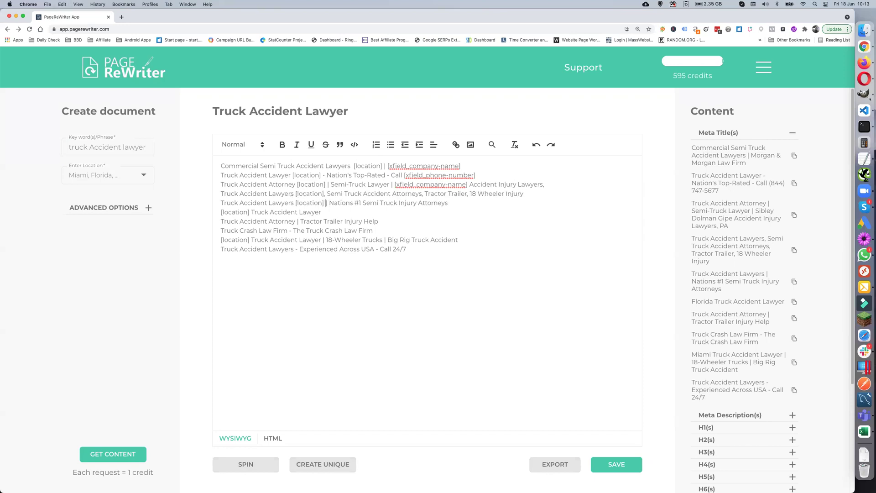
click(297, 221)
text(|)
key(super+v)
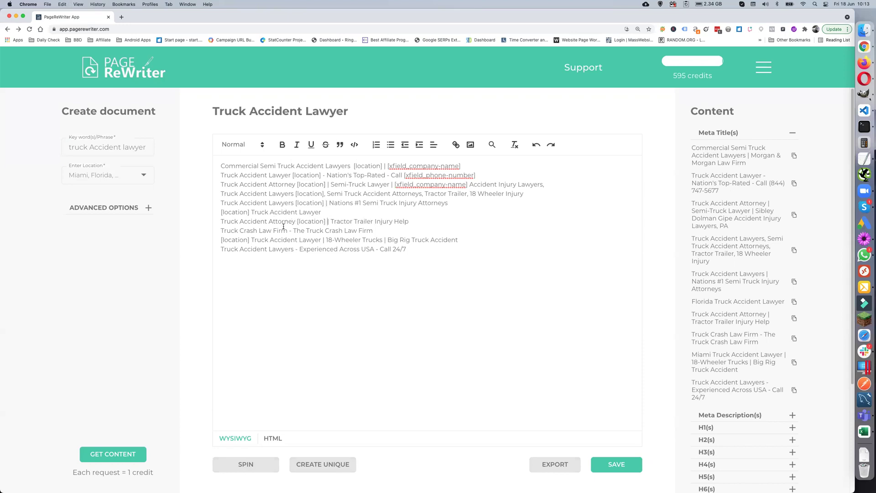
Add [location] after "Truck Crash Law Firm" and after "Truck Accident Lawyers" in the last title line, and collapse the meta titles list
click(291, 231)
key(BackSpace)
text(|)
key(super+v)
text(|)
click(296, 249)
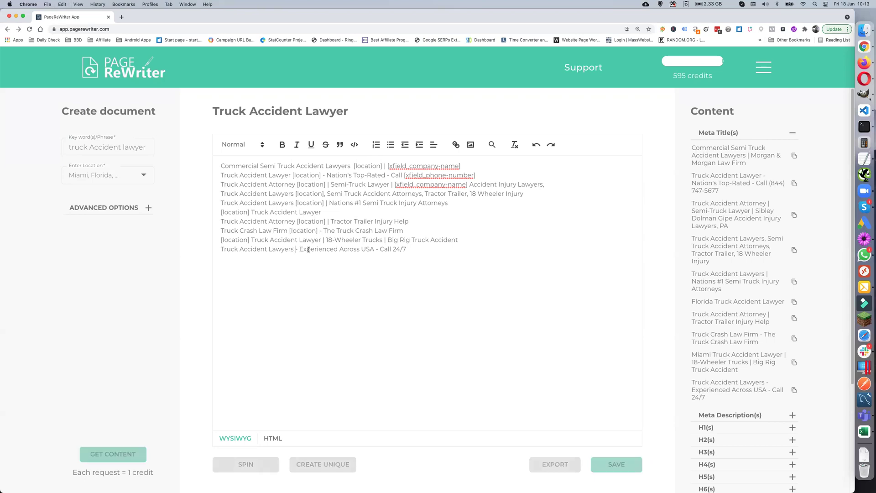
key(super+v)
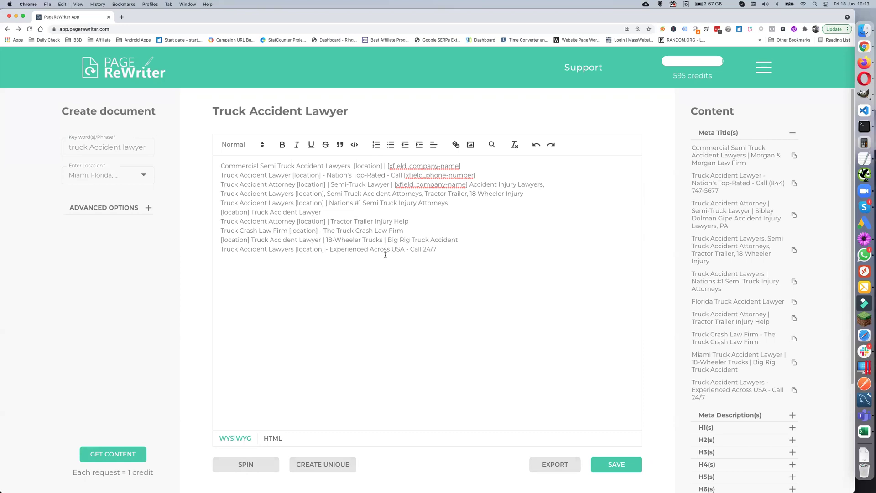
click(793, 133)
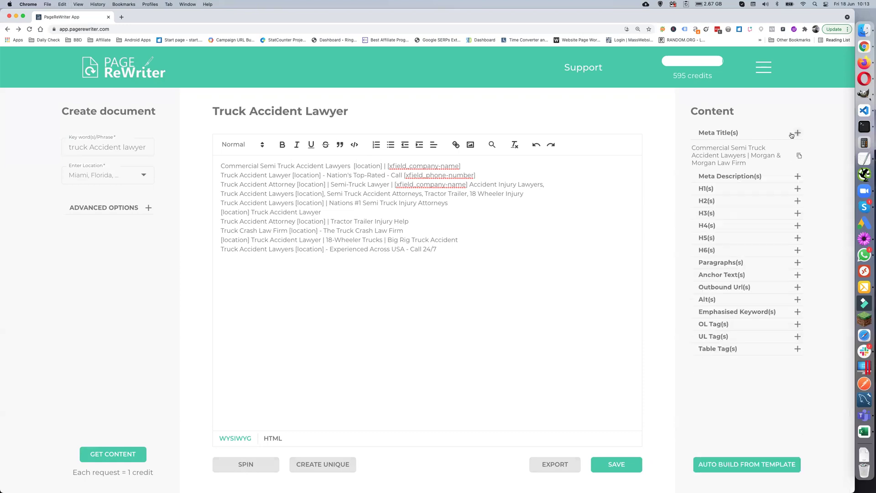
Look through the retrieved meta descriptions for the truck accident keyword, and collapse their list
click(798, 145)
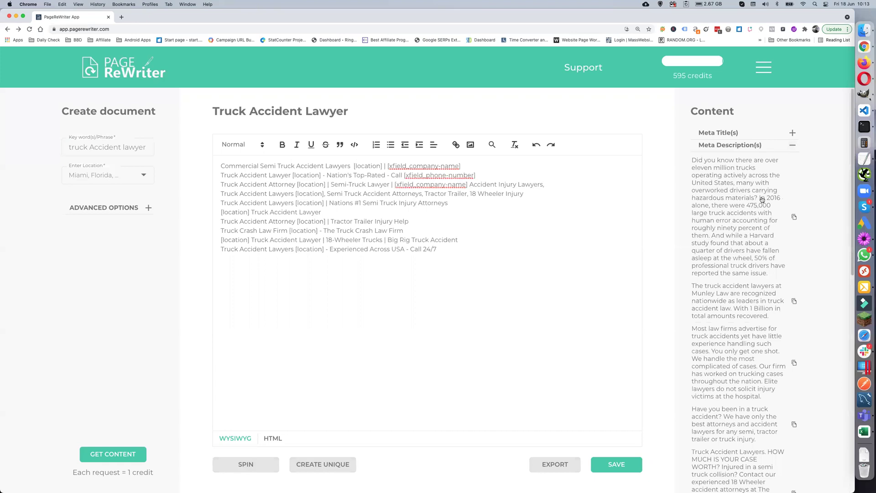
scroll(762, 199, down, 1)
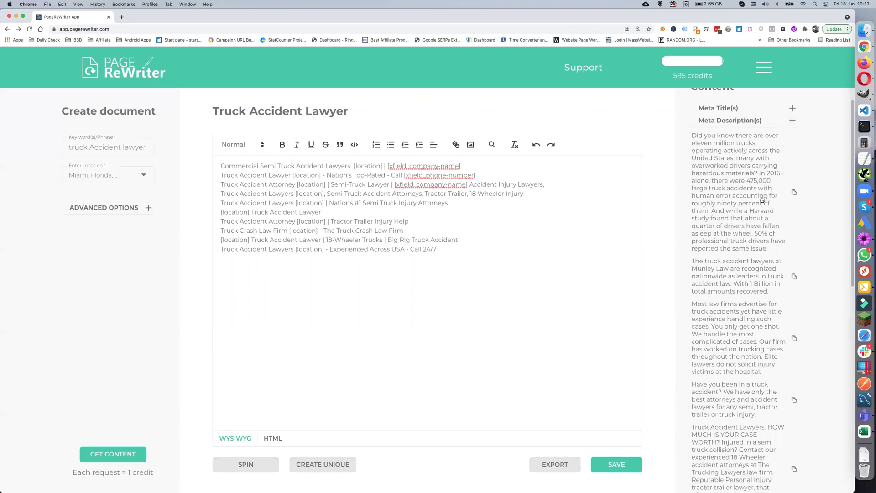
scroll(762, 199, down, 1)
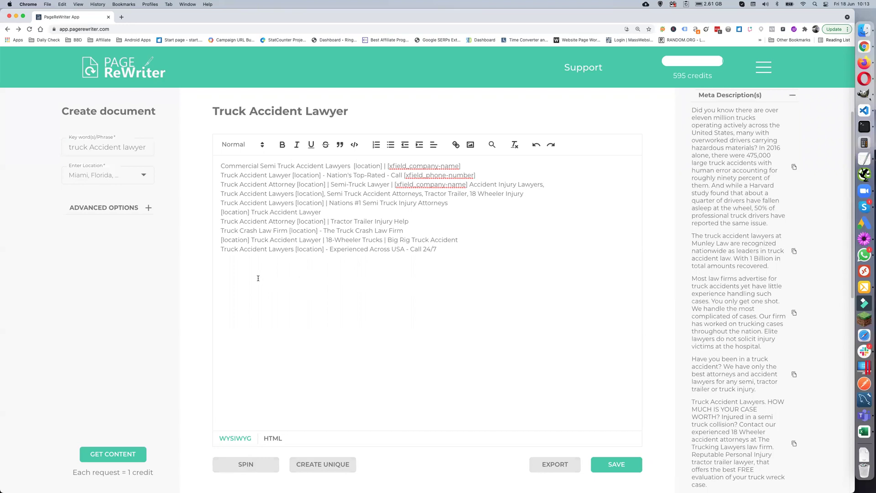
scroll(776, 210, up, 2)
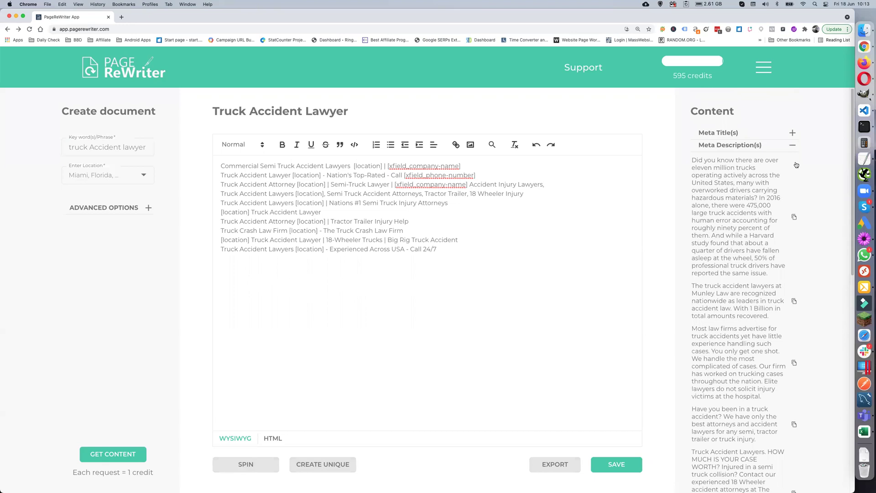
click(793, 146)
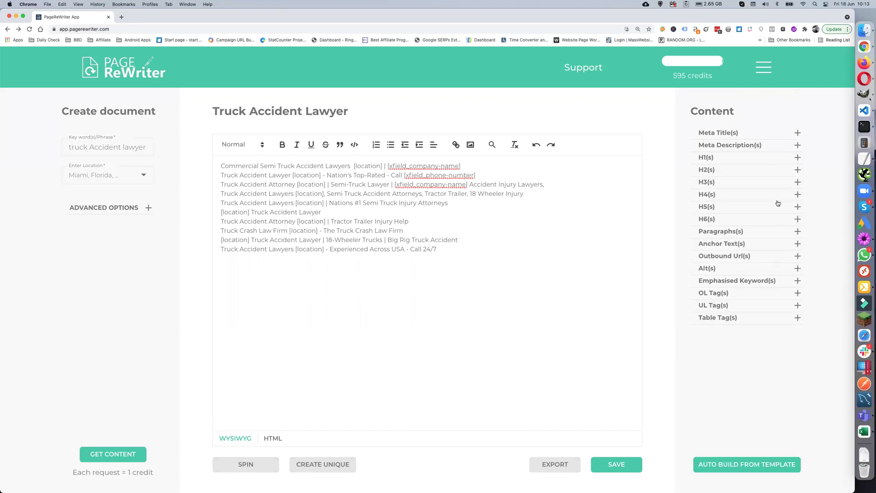
Insert "Commercial Semi Truck Accident Lawyers" from the retrieved H1s below the title lines and format it as Heading 1
click(355, 269)
click(797, 158)
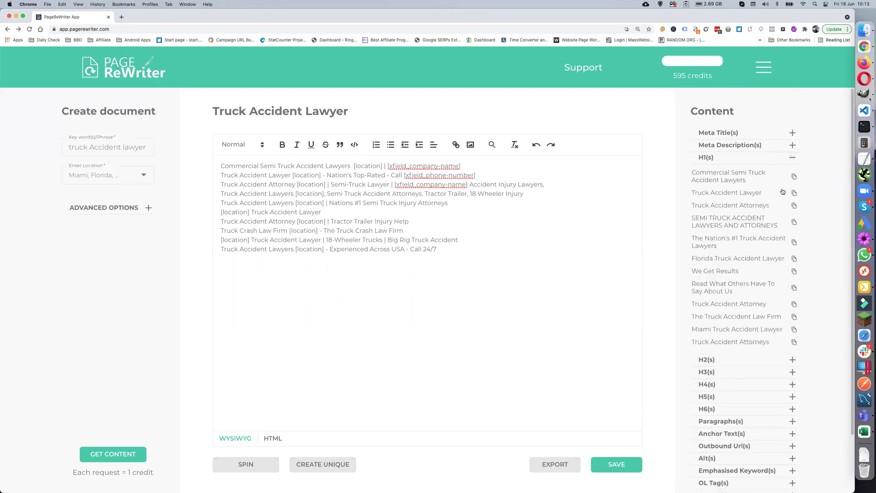
click(735, 193)
drag(735, 194, 730, 175)
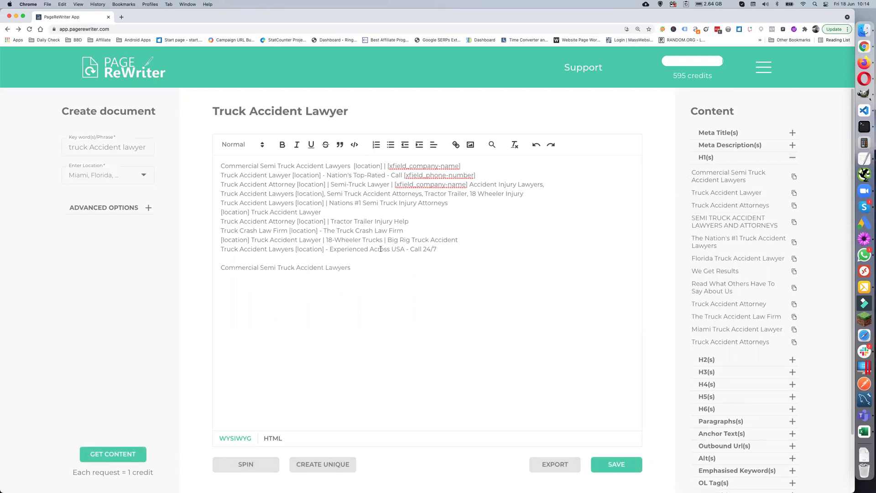
click(238, 144)
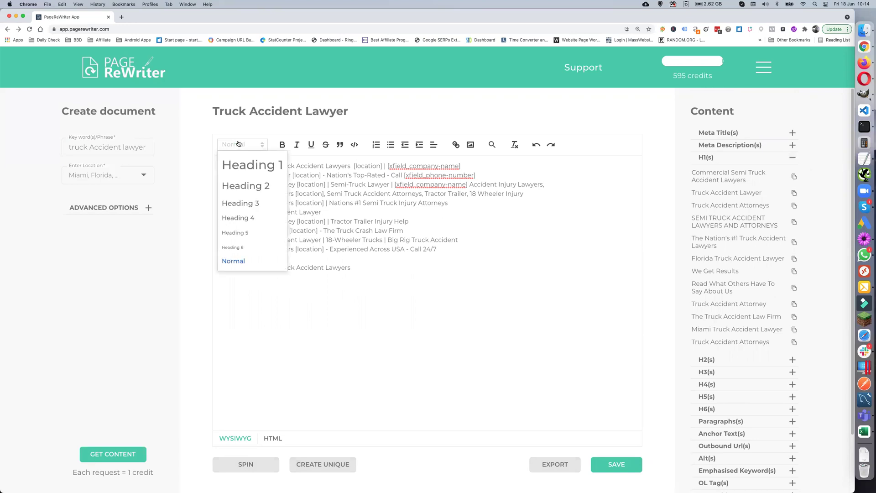
click(243, 166)
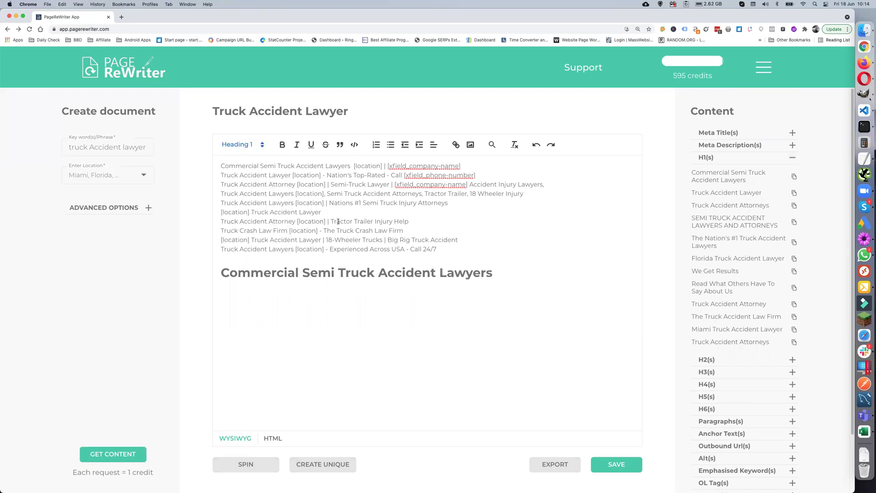
Insert the H2s "What to Do After a Truck Accident", "How Our Truck Accident Lawyers Can Help You" and "Truck Accident Questions and Answers" below the main heading
scroll(725, 255, down, 3)
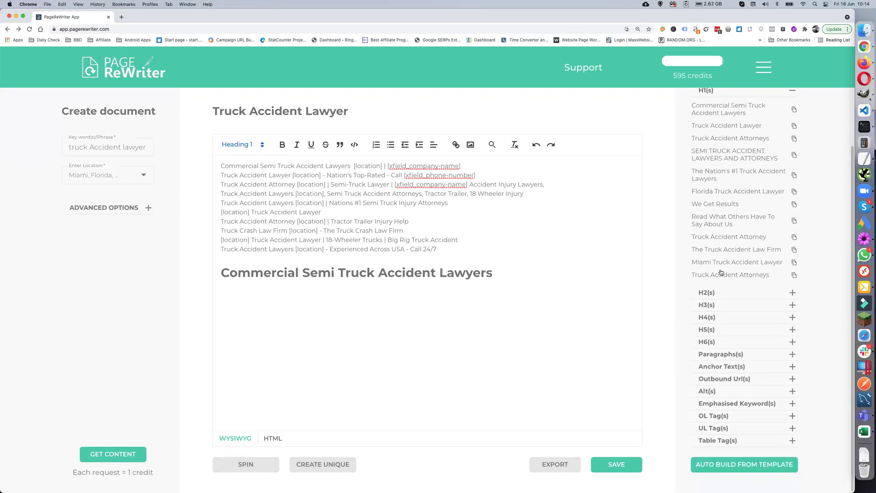
click(750, 292)
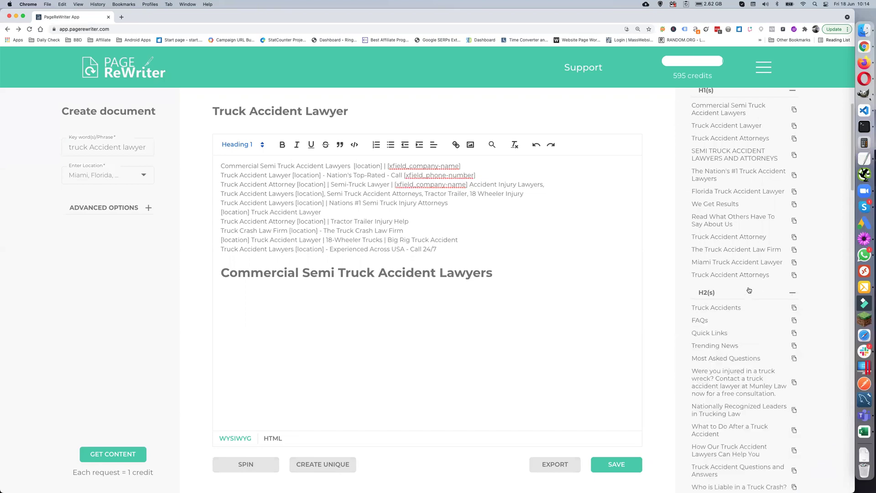
scroll(783, 230, up, 3)
click(794, 158)
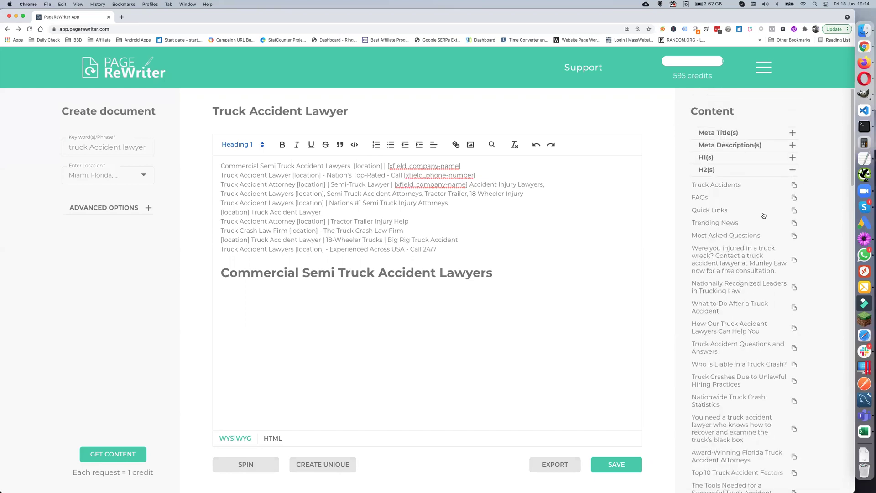
scroll(745, 221, down, 1)
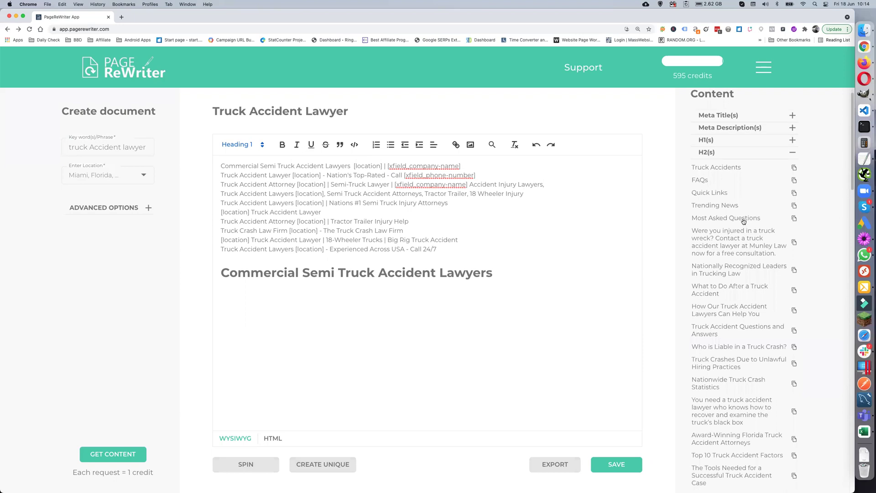
scroll(744, 221, down, 1)
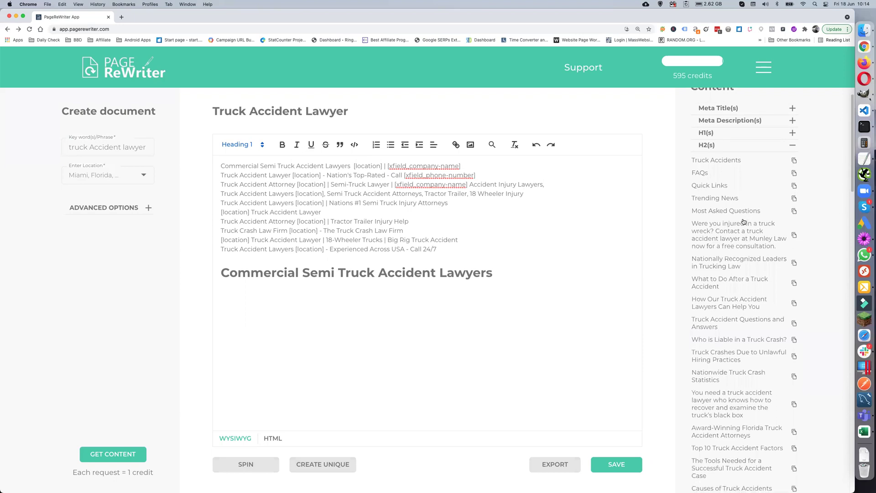
scroll(745, 228, down, 2)
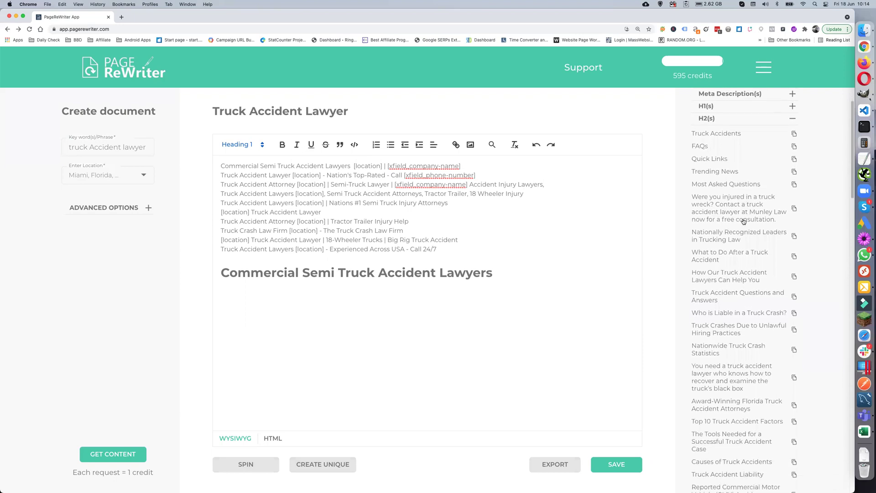
click(746, 252)
scroll(747, 252, down, 1)
click(745, 263)
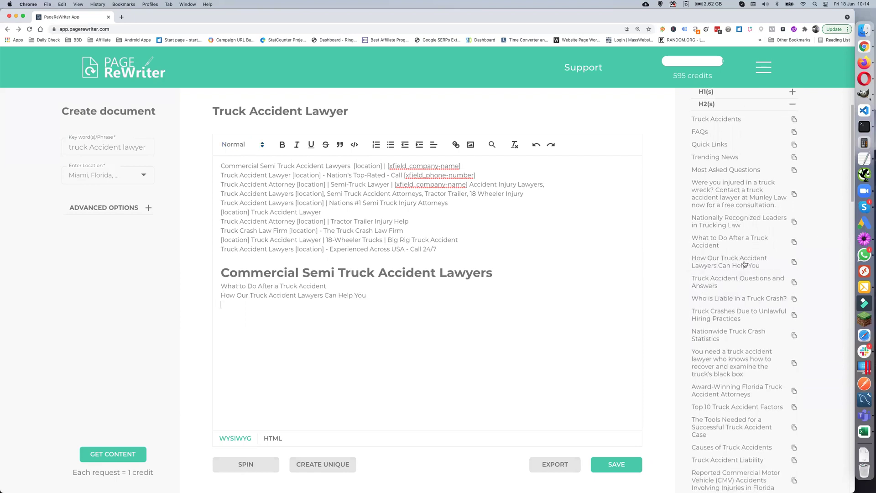
scroll(742, 271, down, 1)
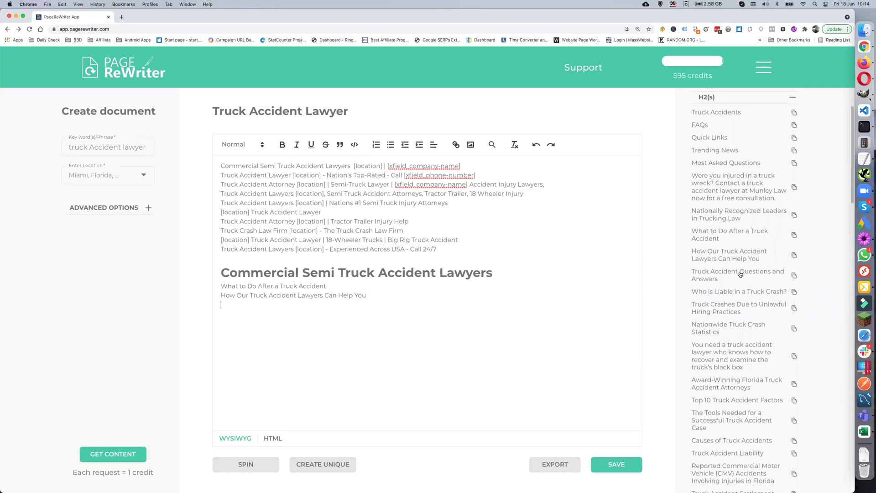
click(740, 274)
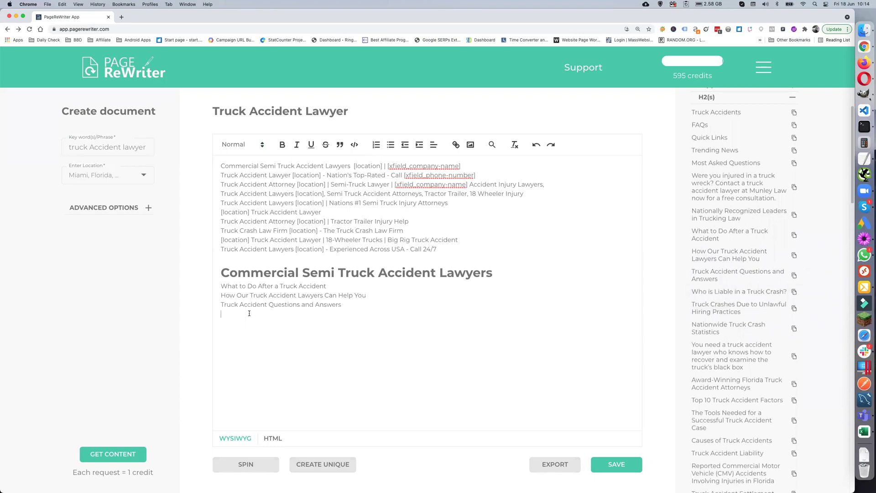
Make room below the main heading and insert the retrieved paragraph starting "Did you know there are over eleven million trucks"
click(221, 286)
key(Return)
key(Return)
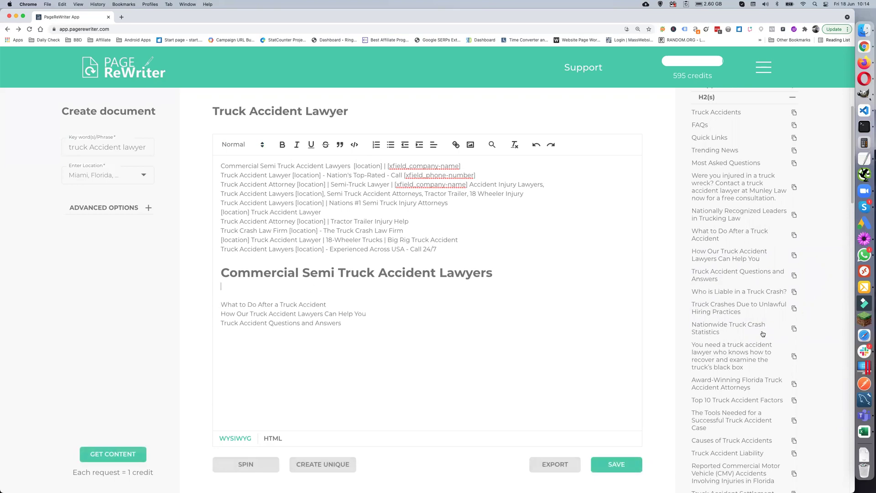
scroll(761, 335, down, 5)
scroll(778, 303, up, 8)
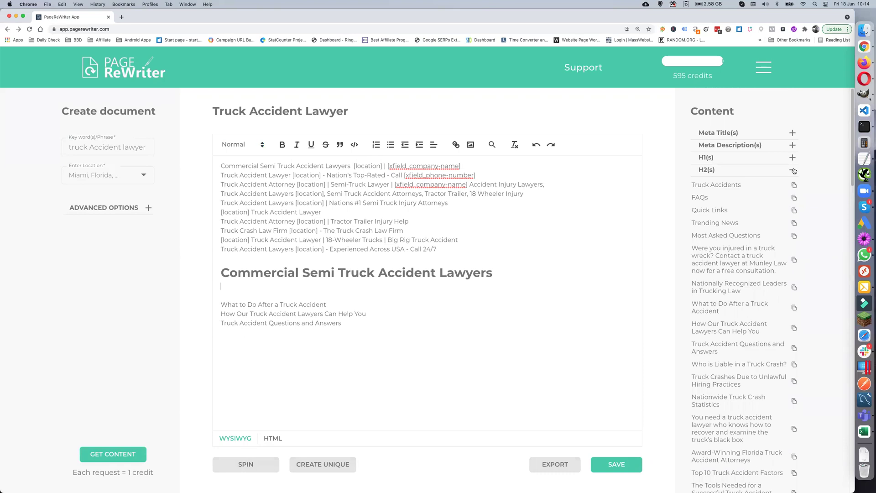
click(793, 169)
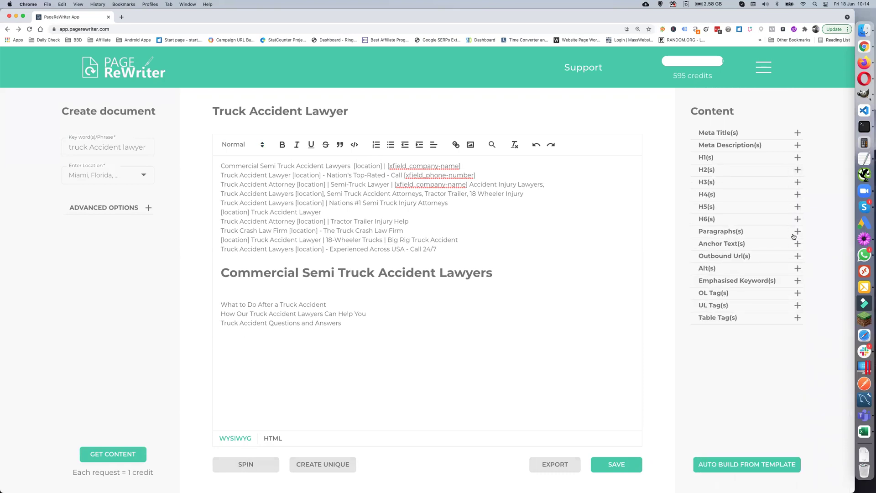
click(797, 232)
scroll(758, 253, down, 2)
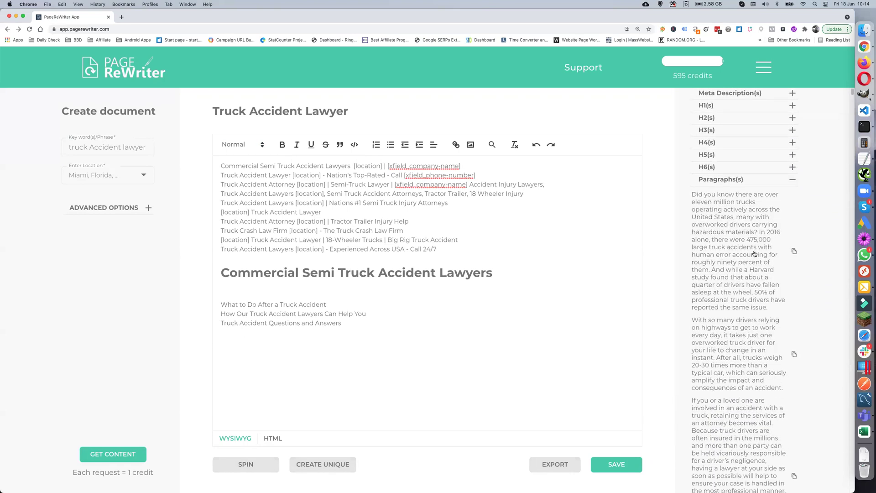
click(728, 254)
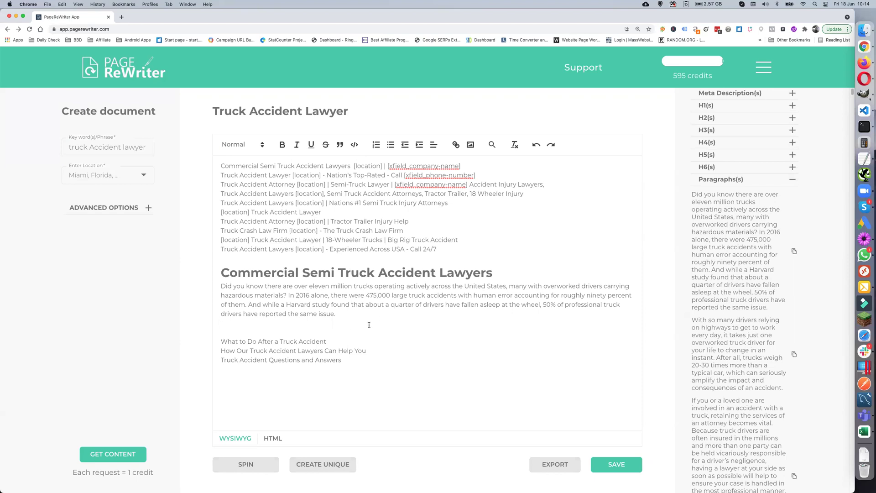
Leave a blank line after the first paragraph and insert the retrieved one starting "With so many drivers relying on highways"
key(Return)
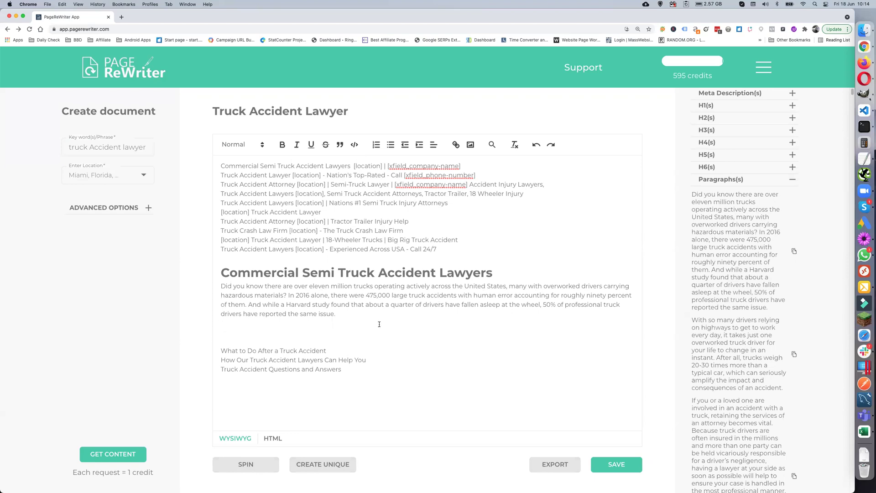
scroll(745, 327, down, 1)
click(745, 326)
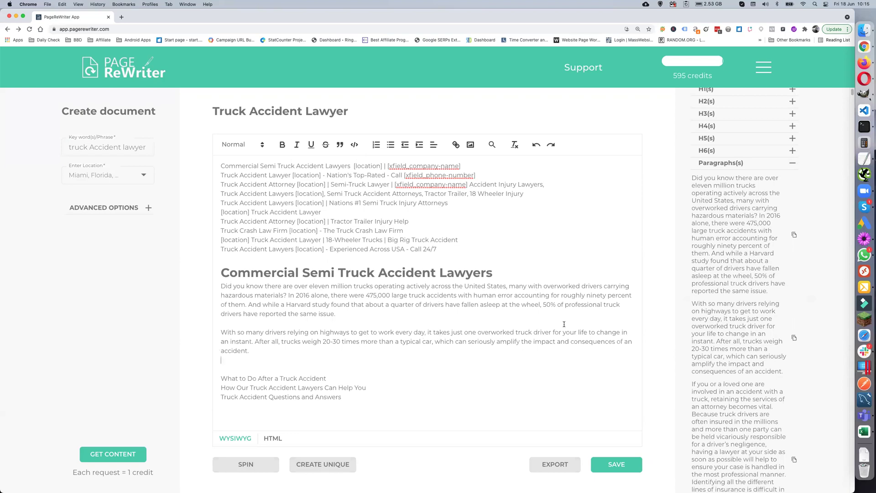
Add two blank lines between "How Our Truck Accident Lawyers Can Help You" and "Truck Accident Questions and Answers"
scroll(720, 314, down, 5)
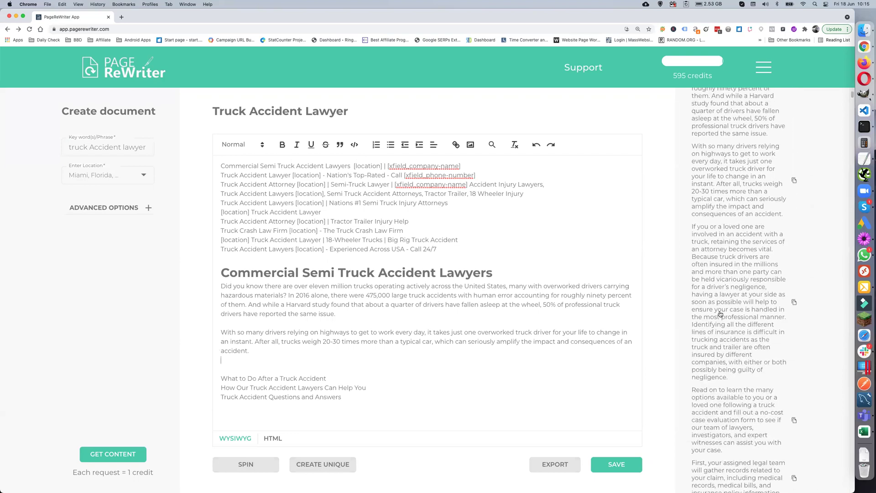
click(372, 388)
key(Return)
key(Return)
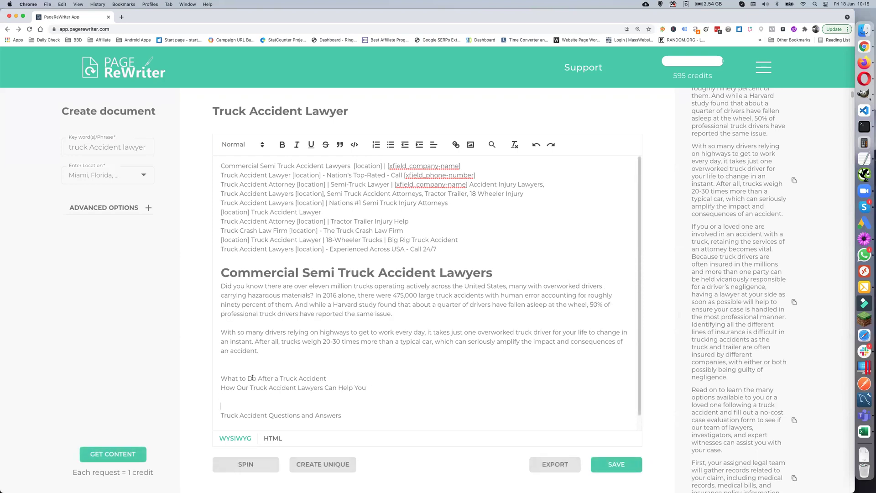
Format the three section lines as Heading 2, with a blank line after "What to Do After a Truck Accident"
click(238, 146)
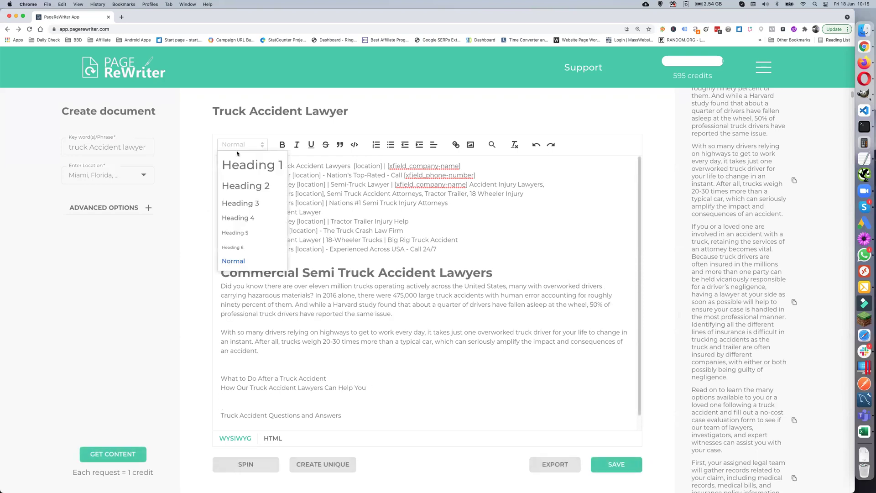
click(239, 187)
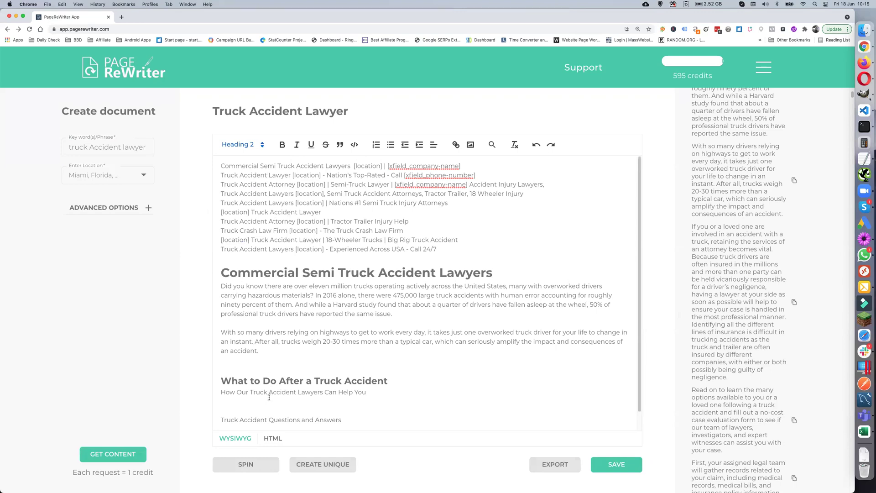
click(267, 392)
click(249, 146)
click(252, 187)
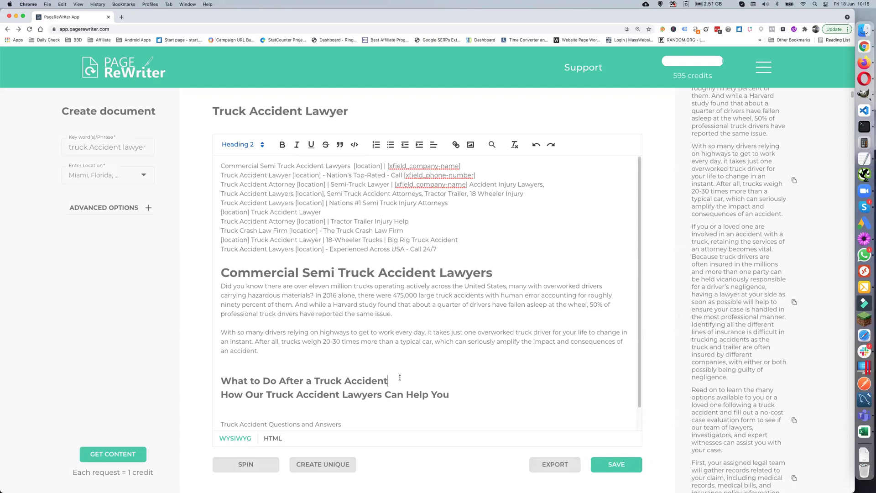
key(Return)
scroll(431, 331, down, 2)
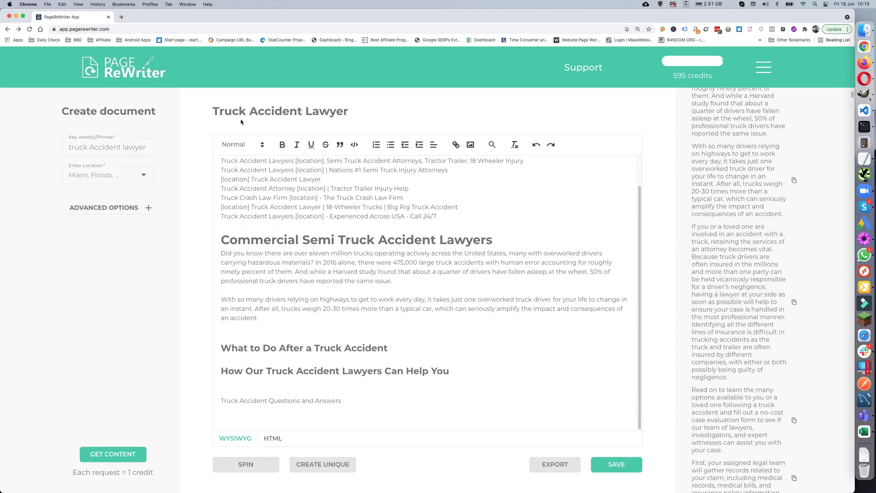
click(238, 145)
click(250, 186)
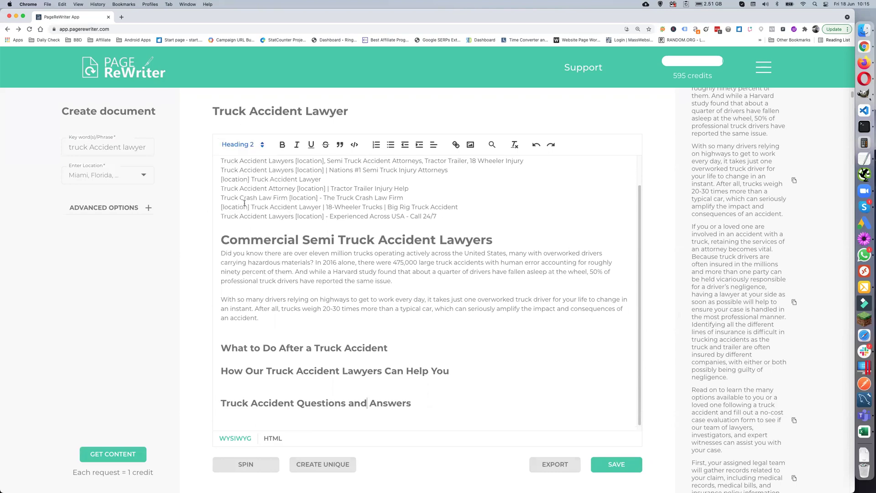
Insert the paragraph starting "If you or a loved one are involved" under "How Our Truck Accident Lawyers Can Help You", followed by a blank line
click(235, 384)
click(752, 267)
scroll(432, 333, down, 1)
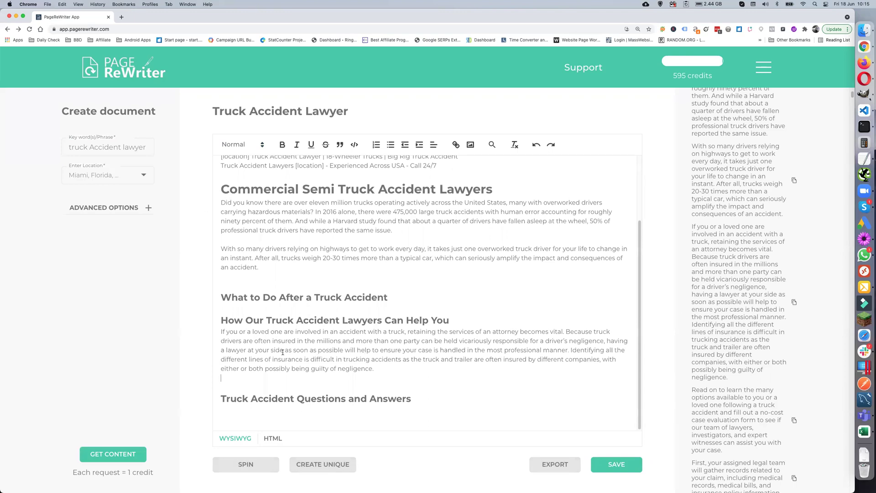
scroll(719, 283, down, 10)
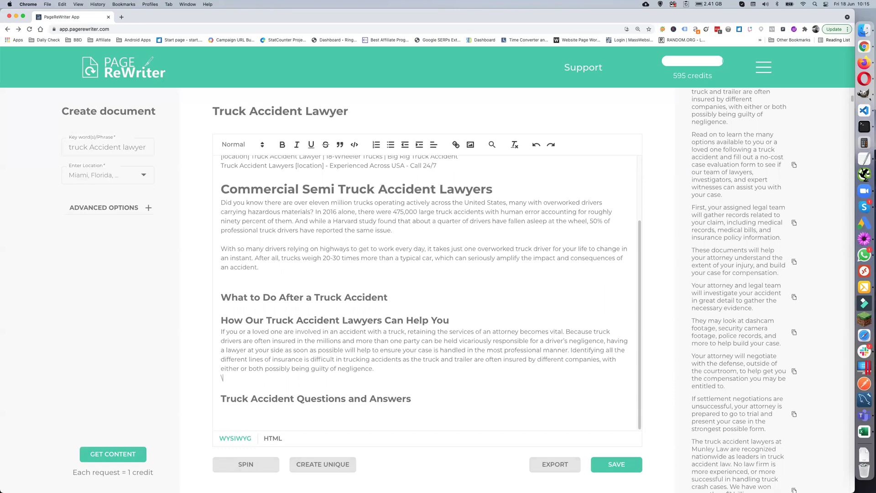
key(Return)
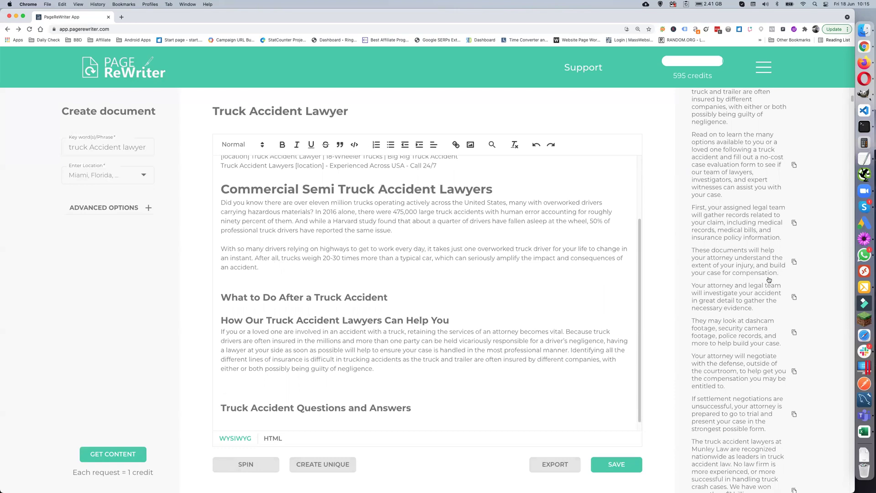
Insert the retrieved paragraphs starting "First, your assigned legal team", "These documents will help" and "Your attorney and legal team", with a blank line after the first
click(734, 231)
click(736, 261)
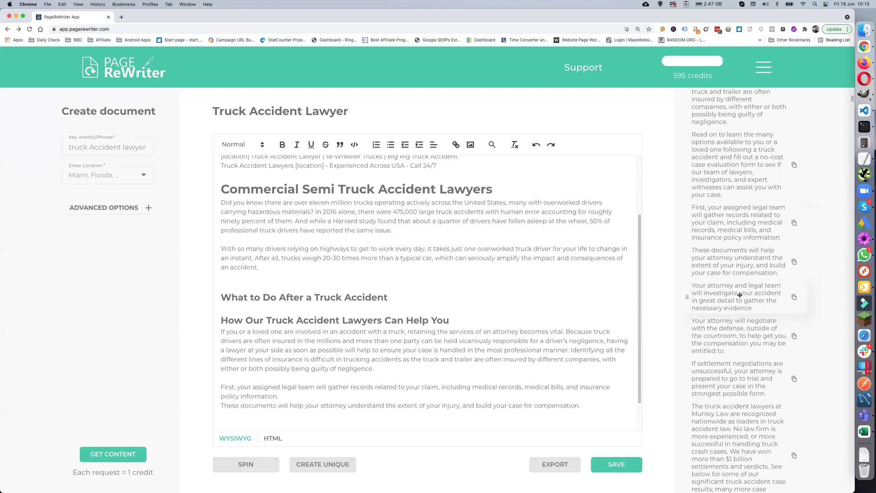
click(735, 297)
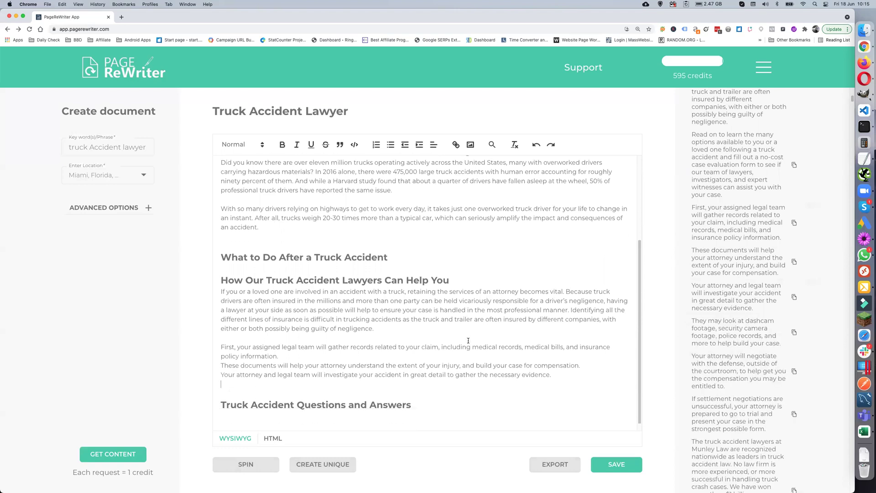
click(299, 349)
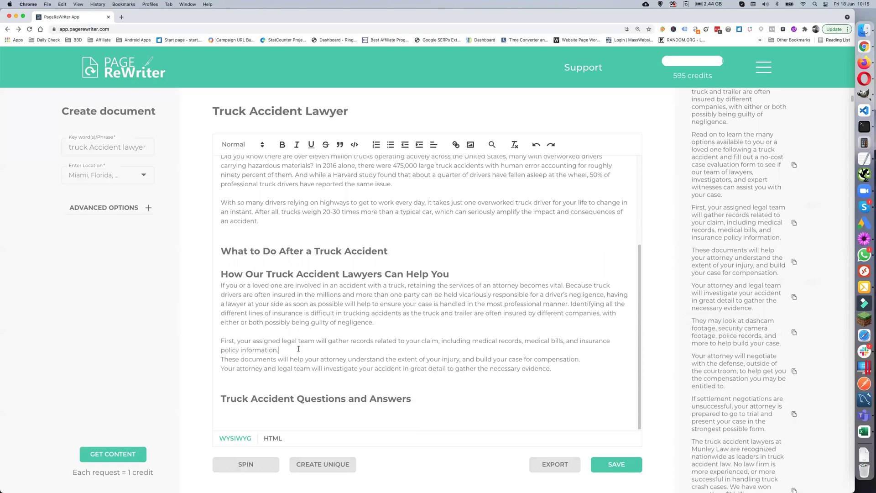
key(Return)
Above "Truck Accident Questions and Answers", add the line "We cover [location] and [cities type="csvt' count=5] and other areas in [county]", followed by a line break
scroll(299, 349, up, 4)
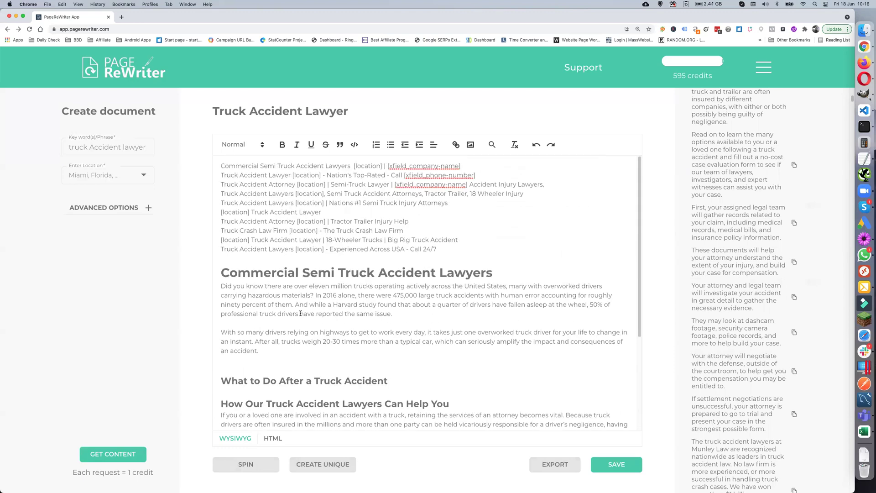
scroll(300, 314, down, 3)
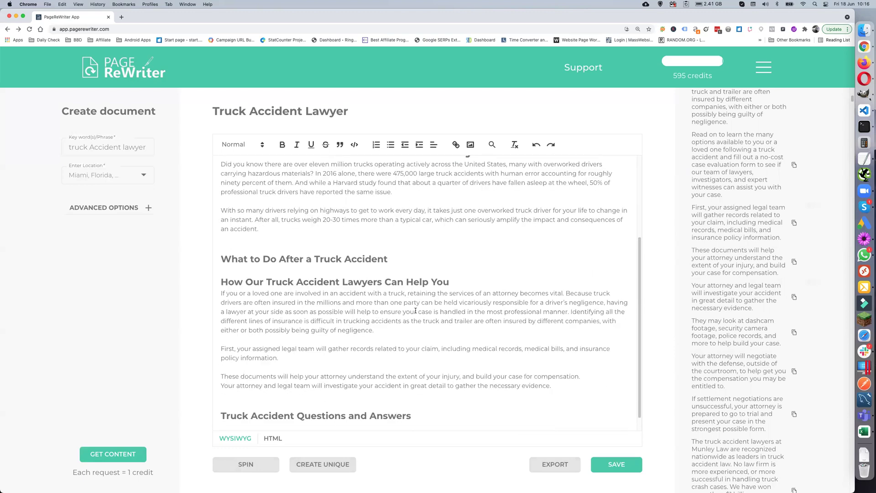
scroll(413, 315, down, 1)
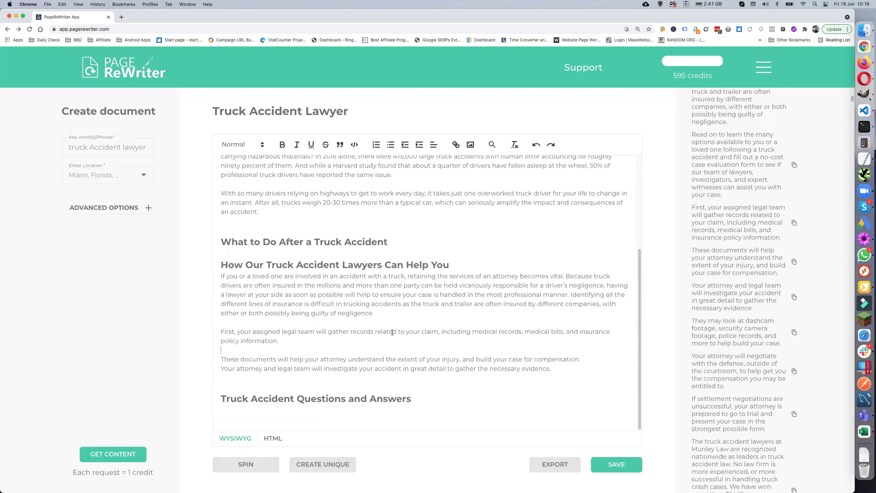
click(307, 385)
text(We cover [location] and [cities type=)
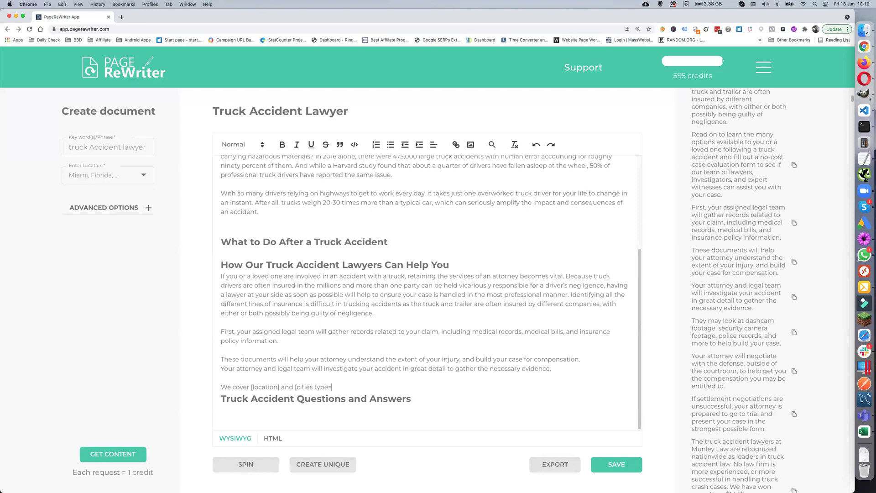
text("csvt' count=5)
text(] and other areas in [county])
key(Return)
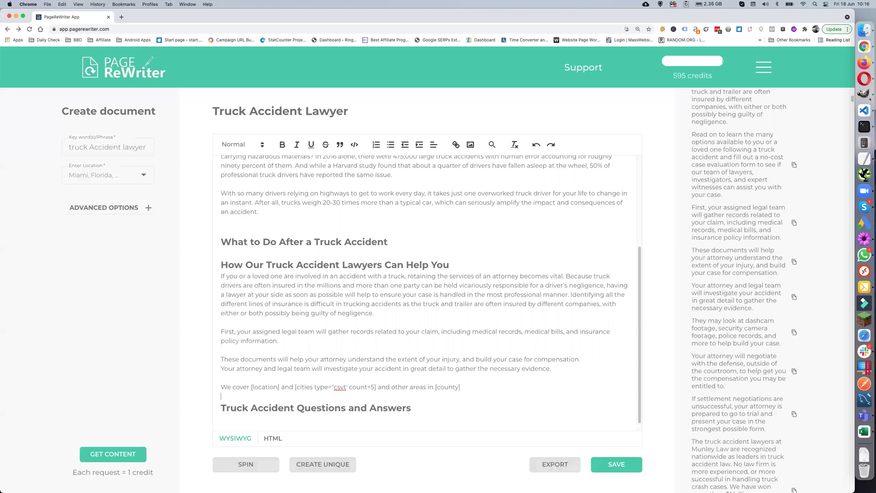
Select and copy the text from the "Commercial Semi Truck Accident Lawyers" heading through "Truck Accident Questions and Answers"
scroll(328, 374, down, 1)
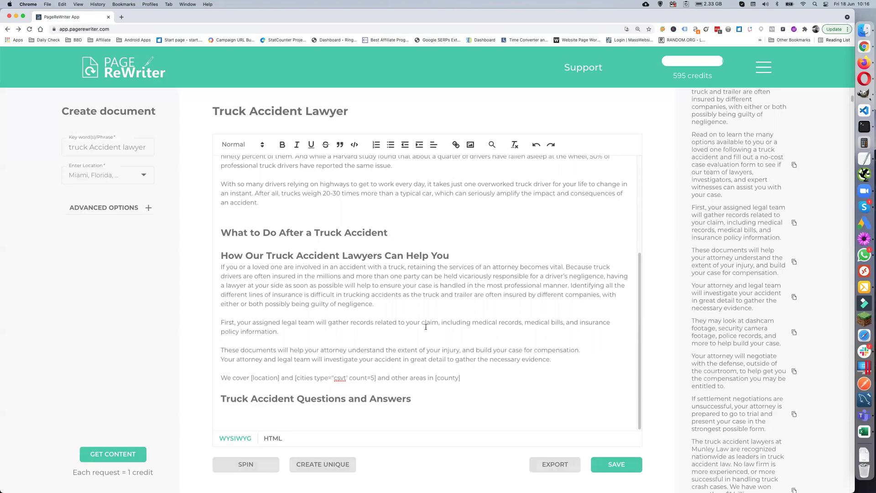
scroll(422, 327, up, 5)
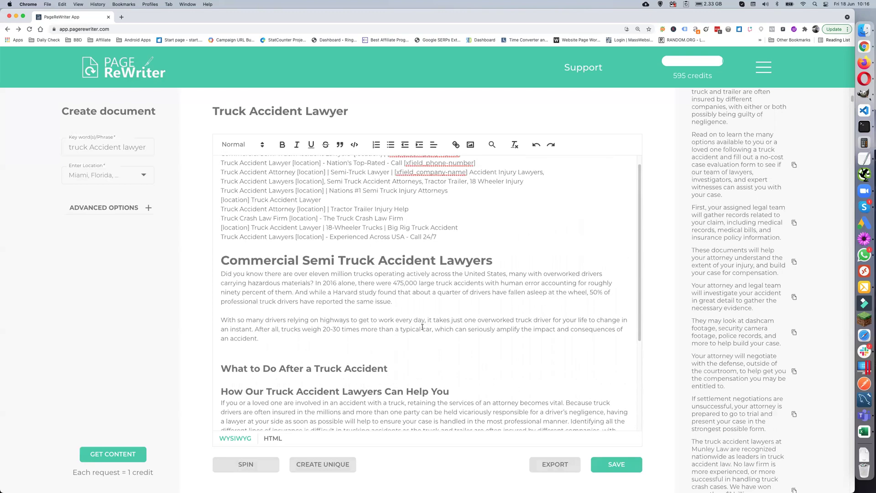
scroll(423, 327, down, 5)
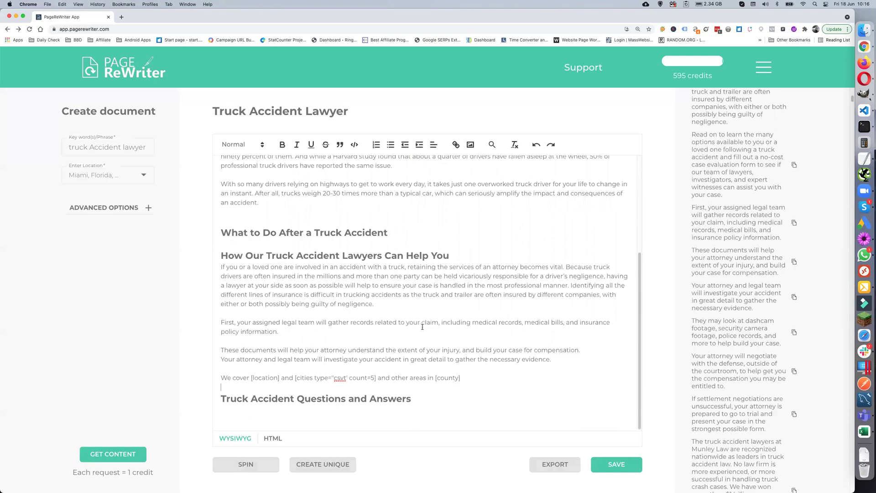
scroll(275, 294, up, 5)
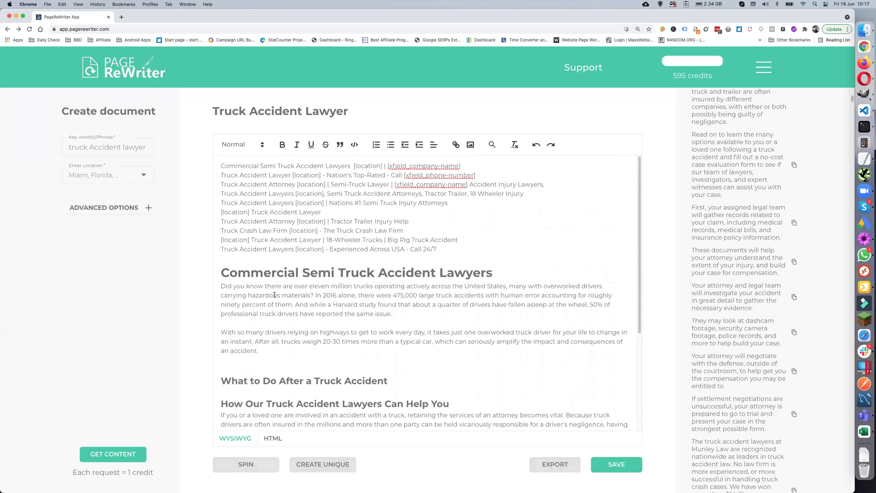
click(225, 275)
scroll(253, 314, down, 5)
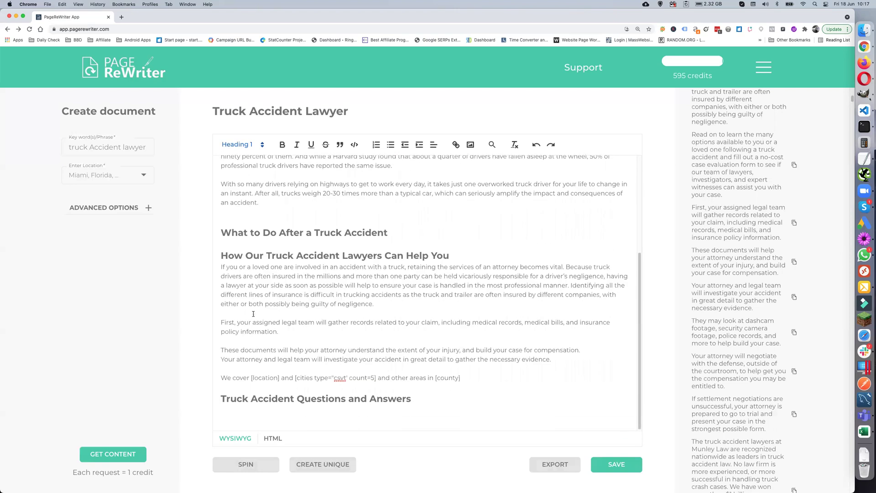
shift+click(416, 398)
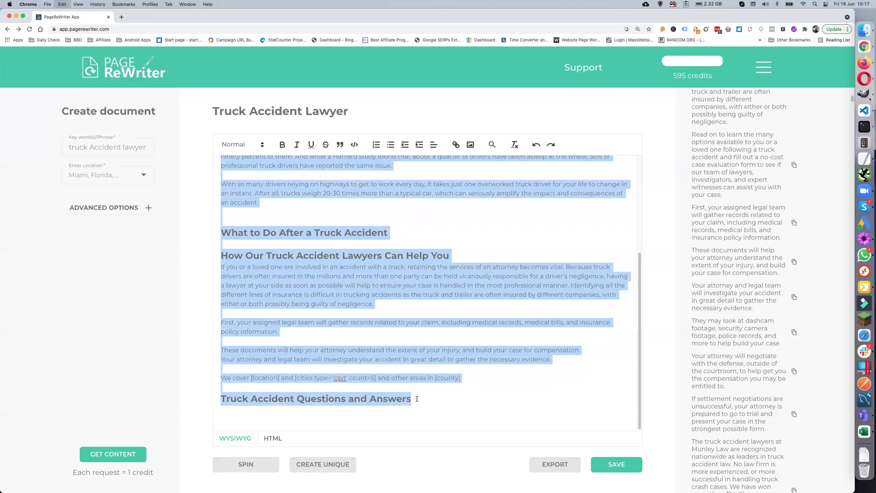
Open wordcounter.net in a new browser tab, clear its old text and paste the copied document text to check the word count
click(122, 17)
click(119, 28)
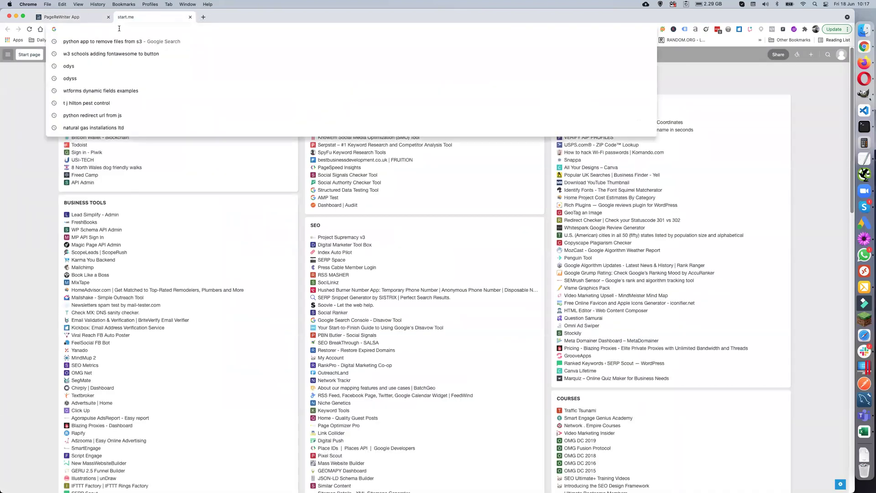
text(wordc)
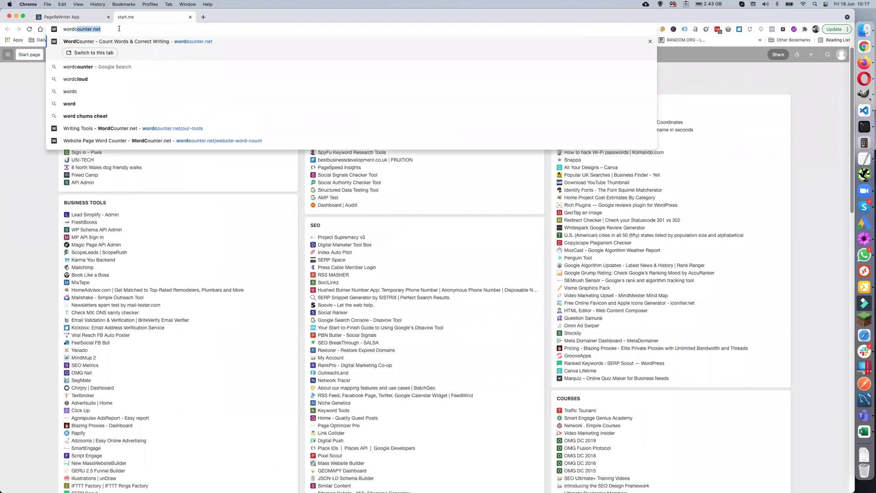
key(Return)
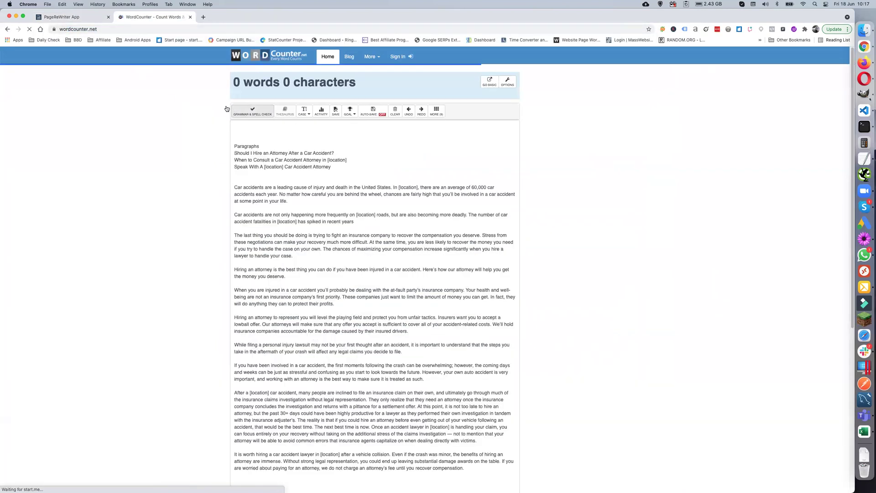
key(cmd+a)
key(BackSpace)
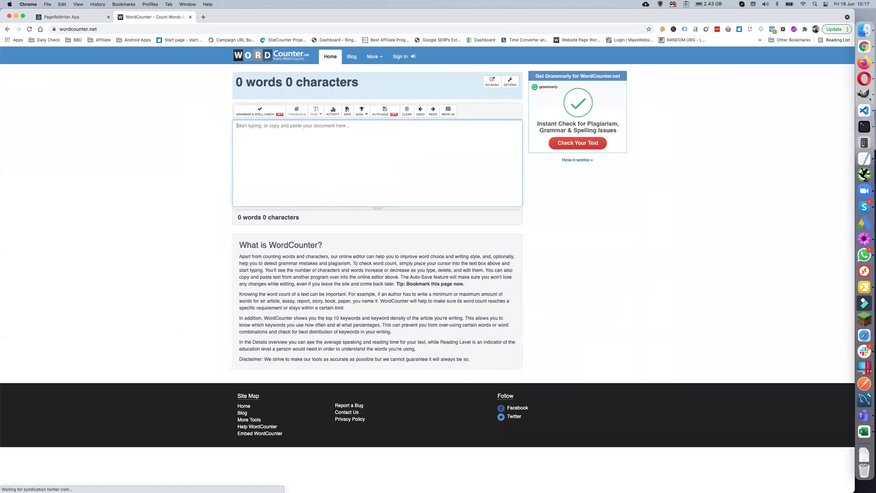
key(cmd+v)
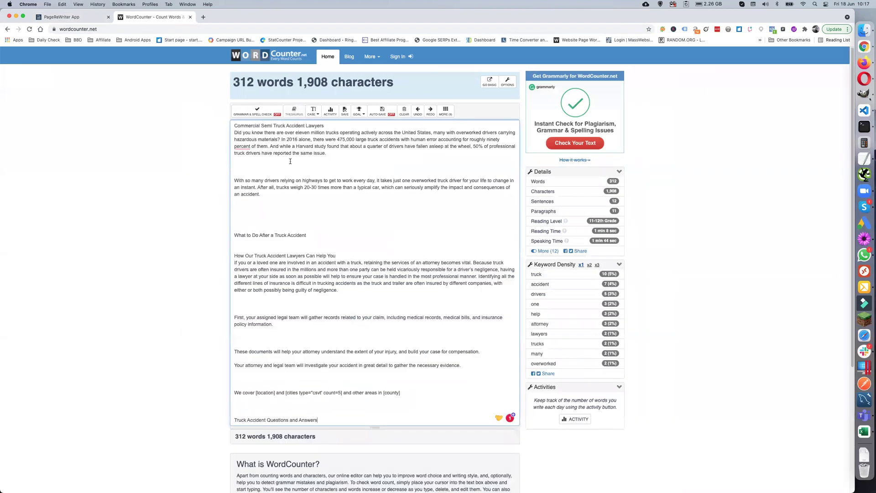
scroll(269, 181, down, 3)
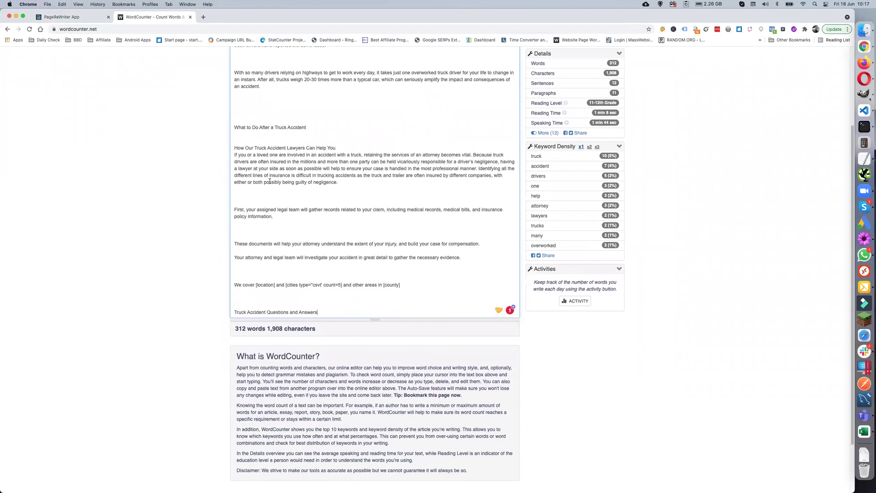
scroll(270, 182, up, 3)
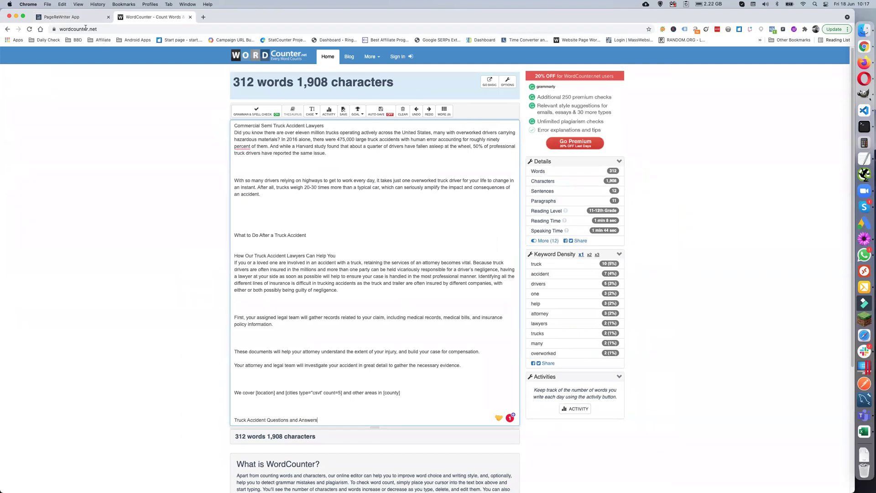
Back in PageReWriter, insert the retrieved paragraph starting "When you've been hit by a large truck" above the "We cover [location]" line, set off by blank lines
click(71, 17)
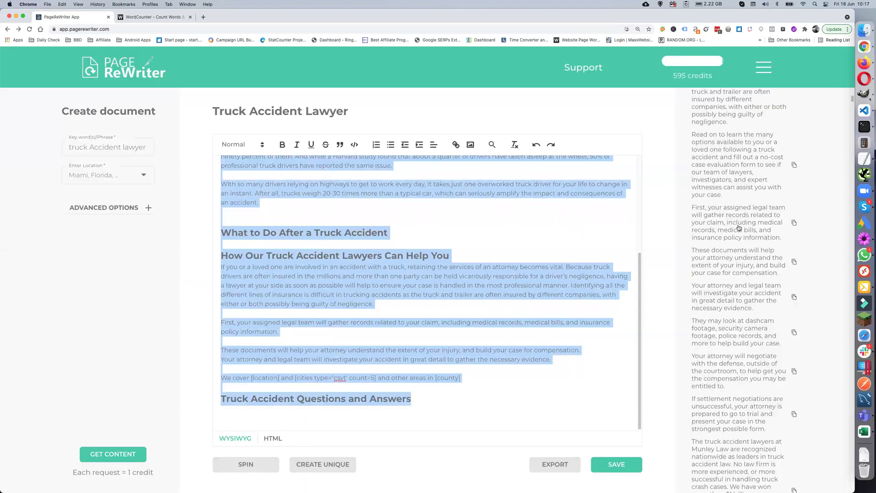
scroll(748, 295, down, 2)
scroll(749, 296, down, 3)
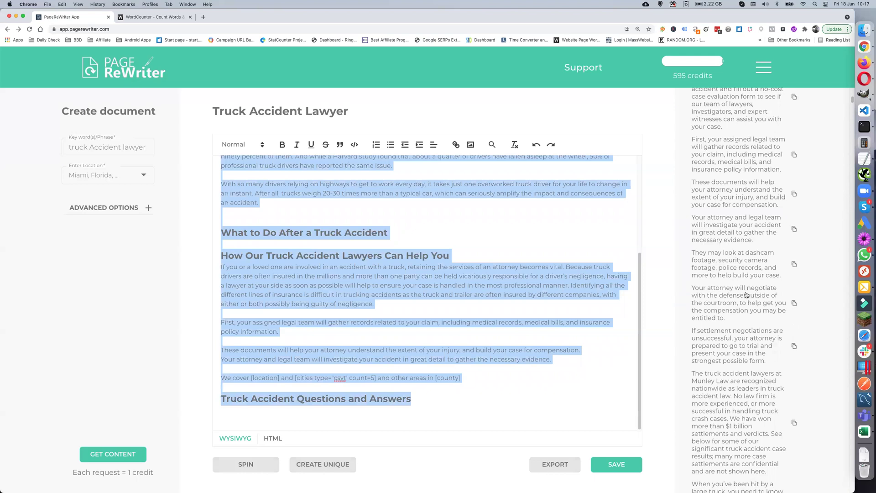
click(492, 308)
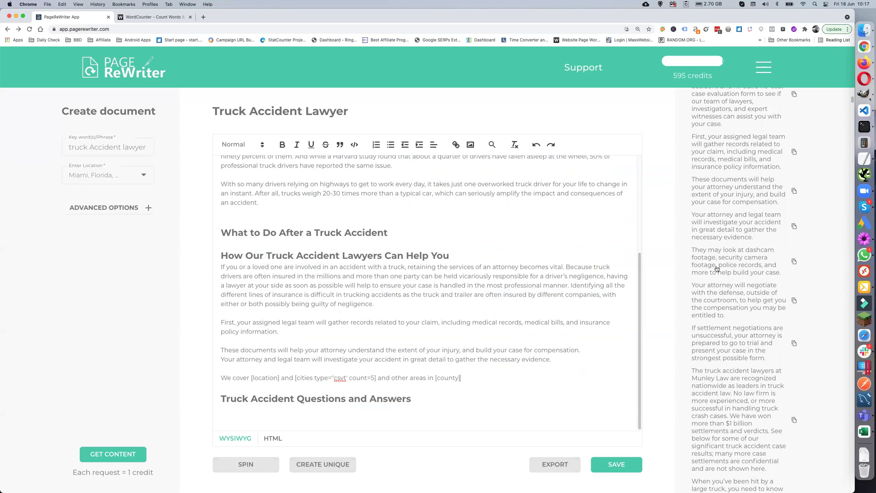
scroll(717, 269, down, 8)
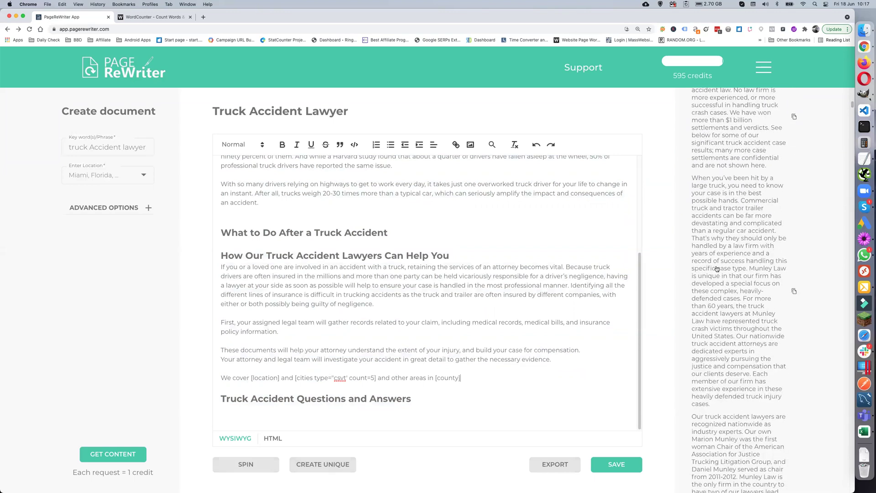
click(566, 361)
key(Return)
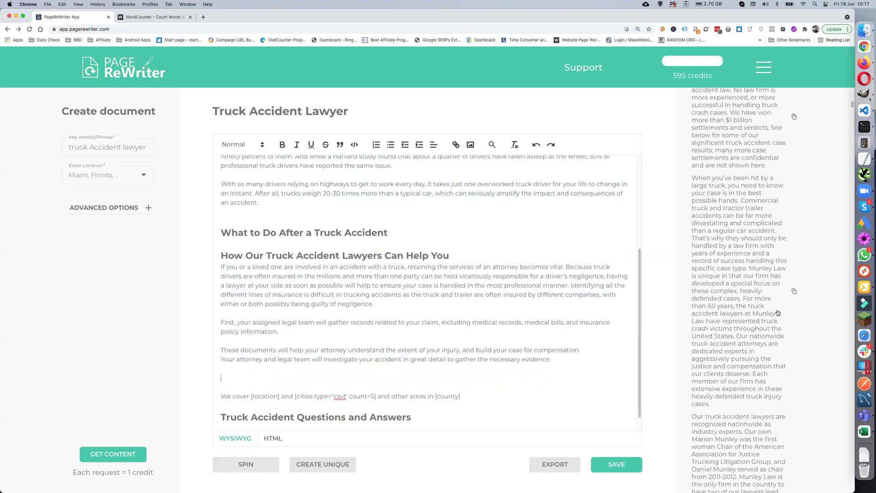
click(736, 308)
scroll(734, 309, down, 1)
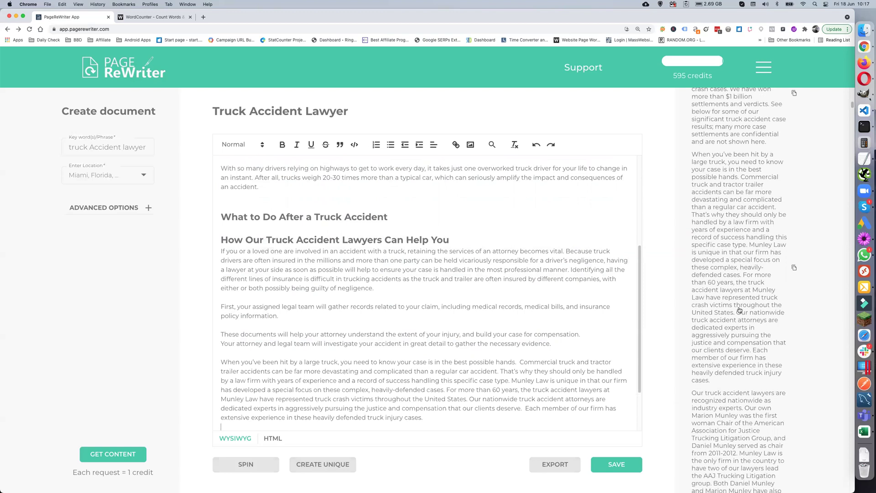
Replace "Munley Law is" with "Our teams of lawyers are" in the newly inserted paragraph
scroll(359, 349, down, 2)
scroll(502, 341, down, 1)
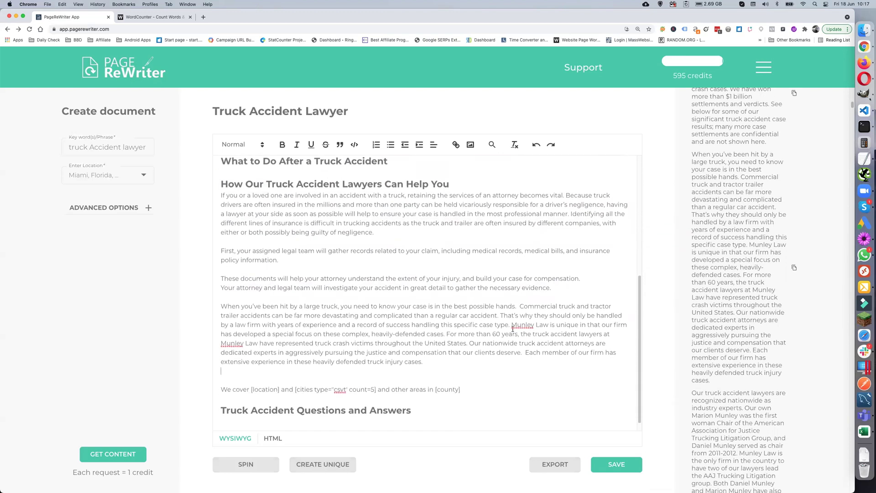
drag(512, 324, 546, 324)
text(Our)
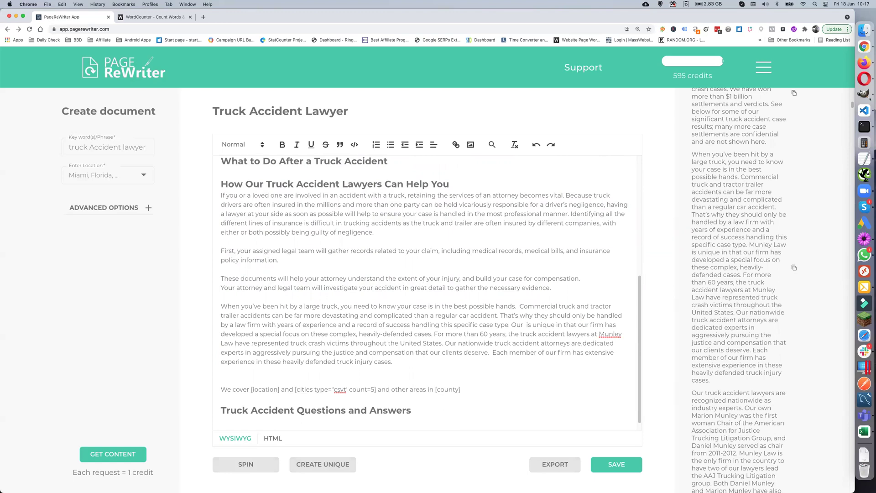
text( teams of lawyers)
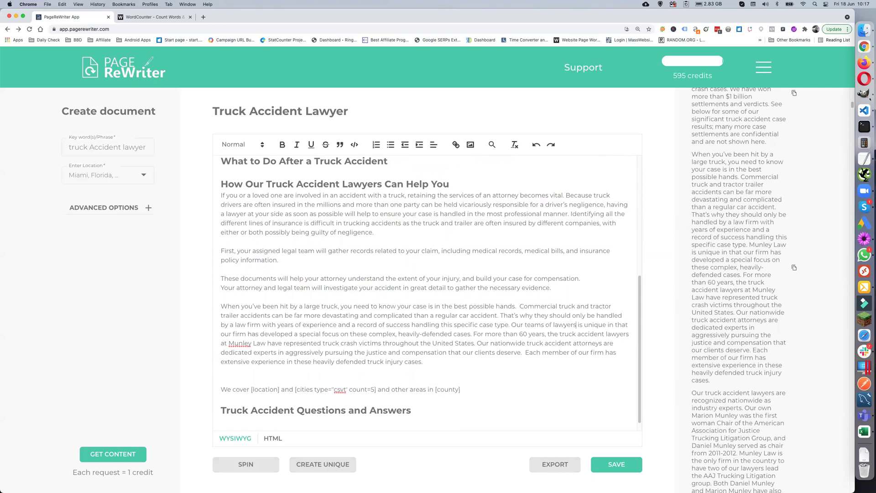
text( are)
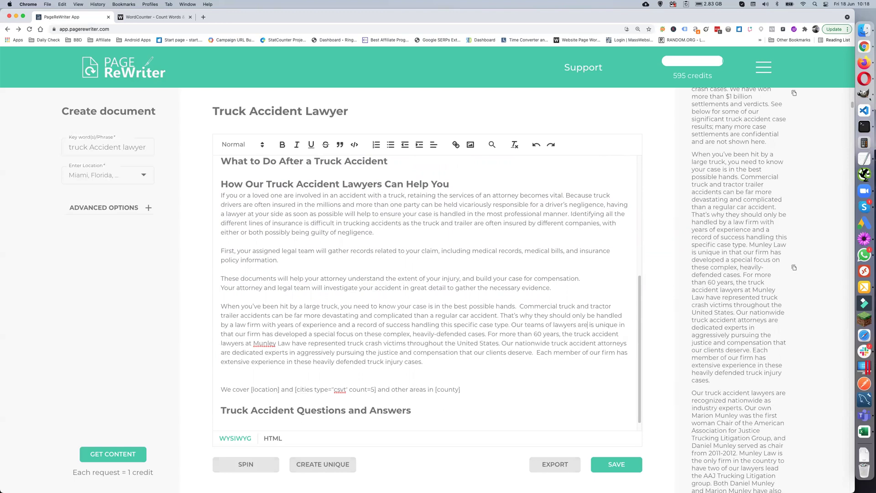
key(Delete)
key(Delete)
key(Delete)
Delete "at Munley Law" from the sentence starting "For more than 60 years" and review the document
drag(246, 343, 292, 344)
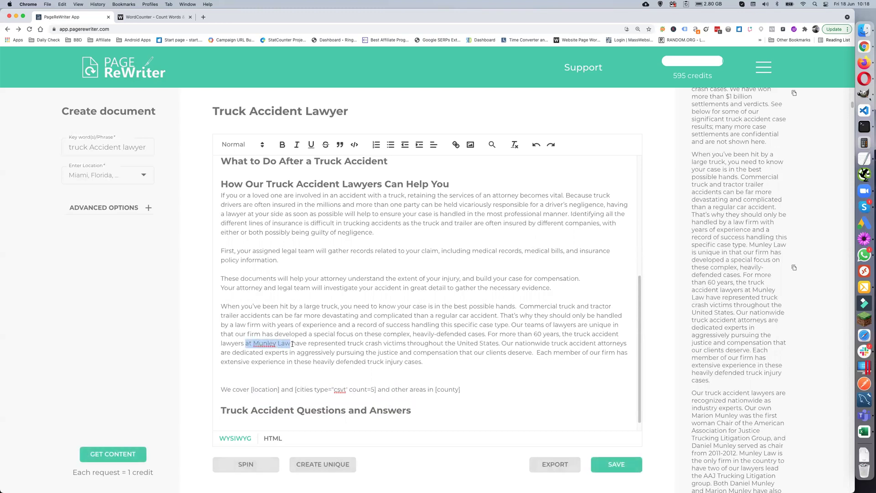
key(BackSpace)
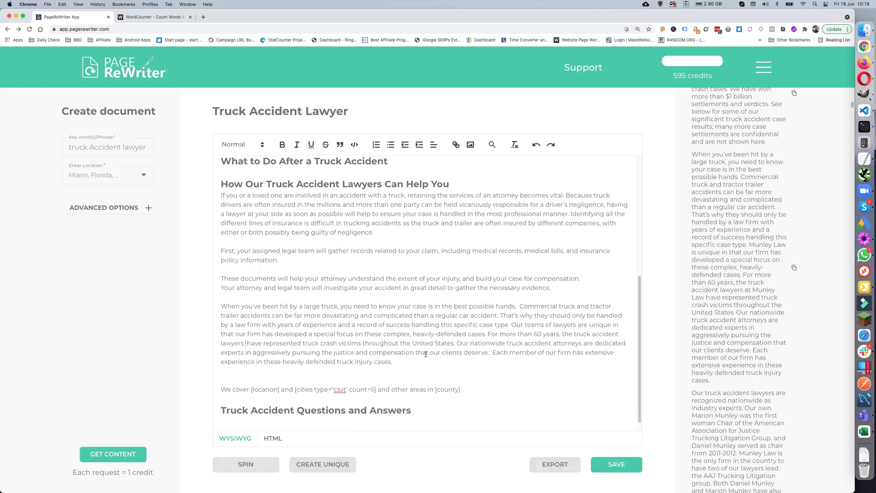
scroll(421, 355, down, 1)
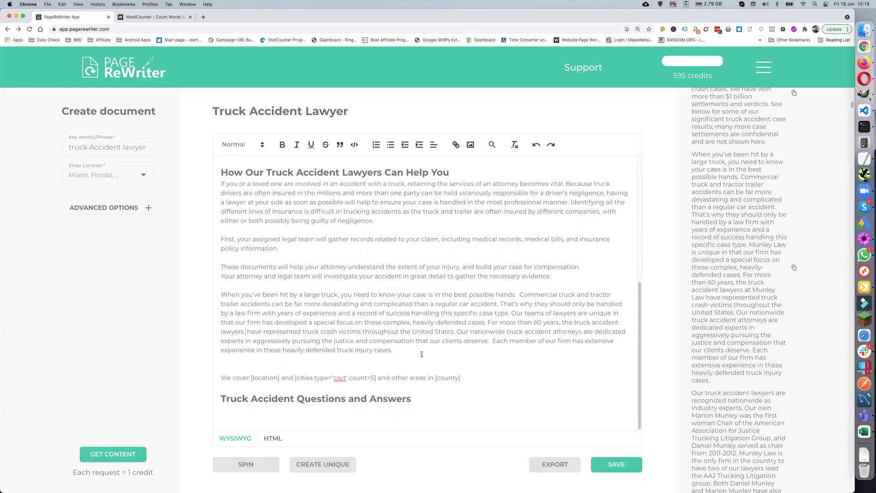
scroll(422, 354, up, 5)
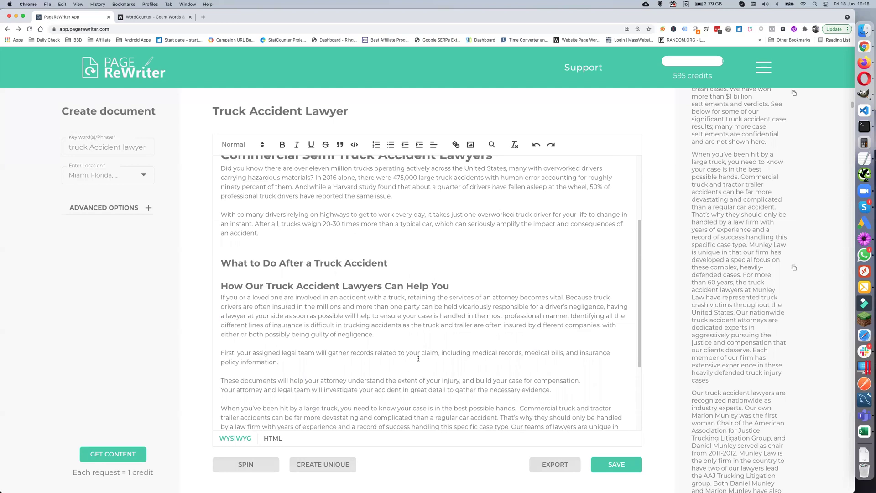
Review the document from its title lines to the end, then look through the remaining retrieved paragraphs for more usable text
scroll(413, 359, down, 5)
scroll(404, 361, up, 10)
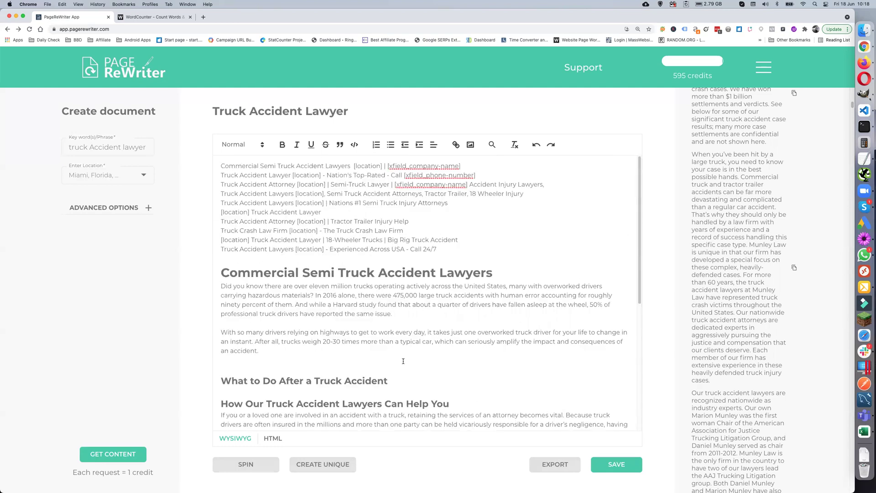
scroll(425, 370, down, 9)
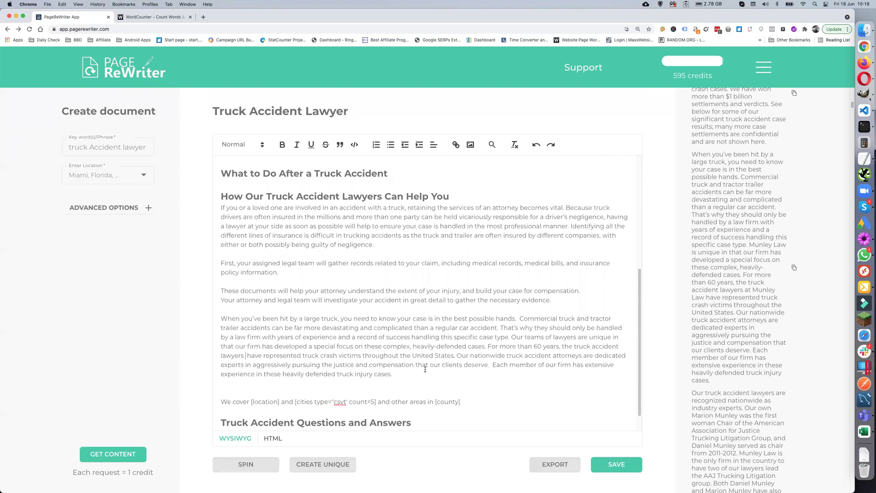
scroll(695, 341, down, 15)
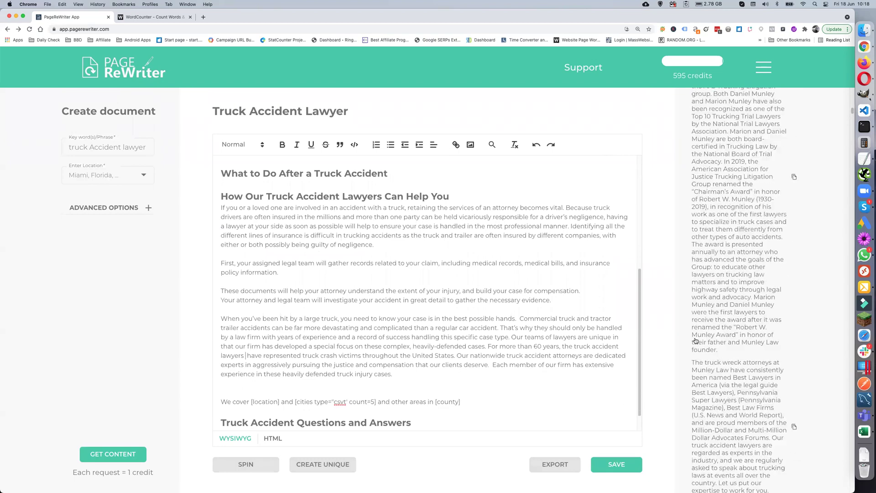
scroll(696, 341, down, 3)
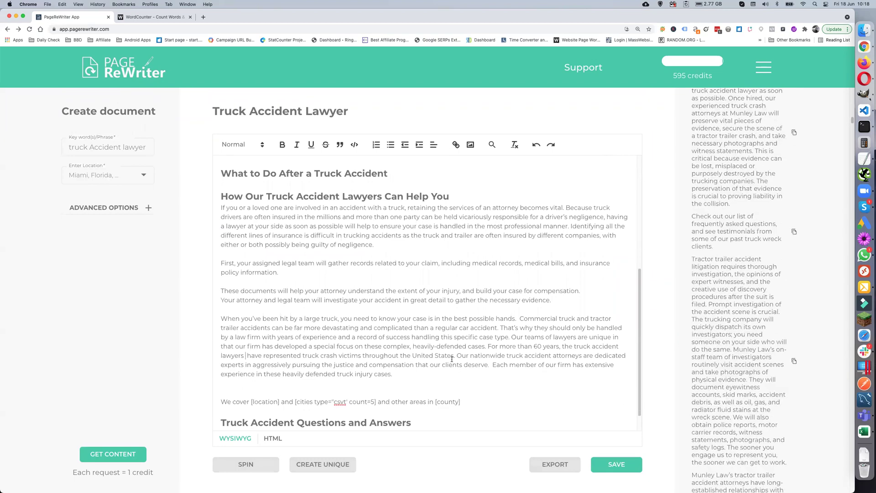
scroll(451, 360, down, 1)
scroll(451, 359, down, 2)
click(462, 395)
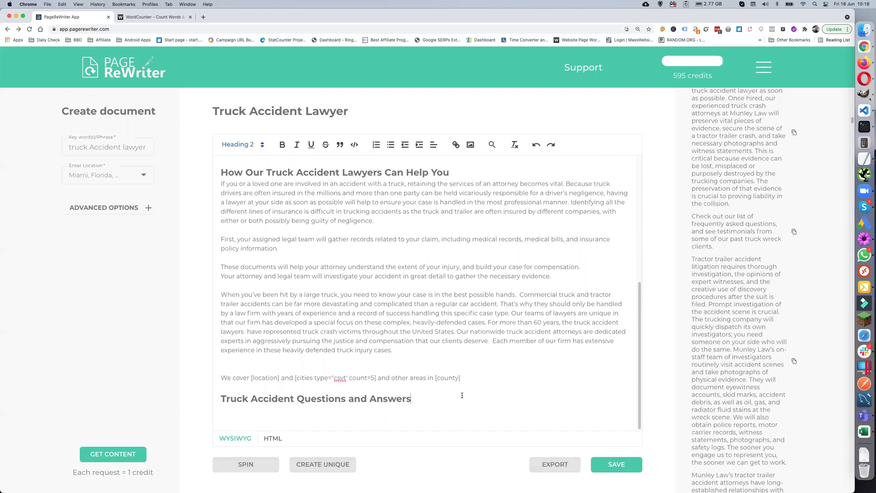
scroll(718, 329, down, 10)
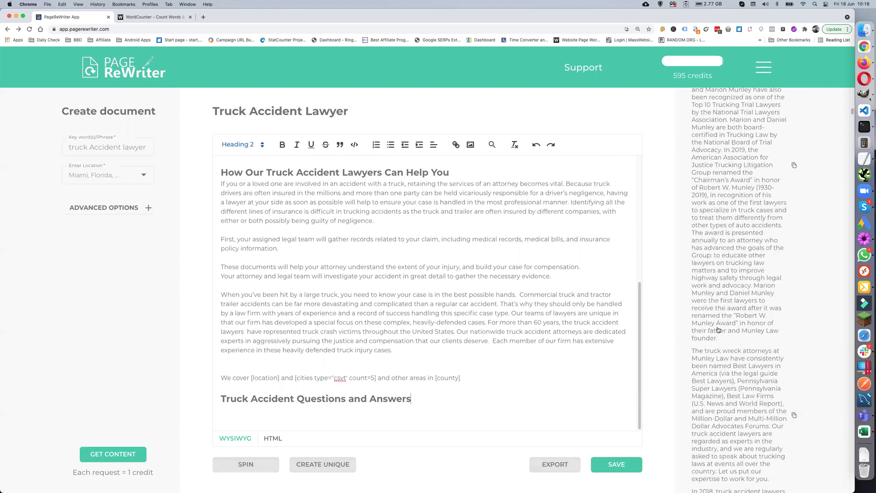
scroll(718, 329, up, 15)
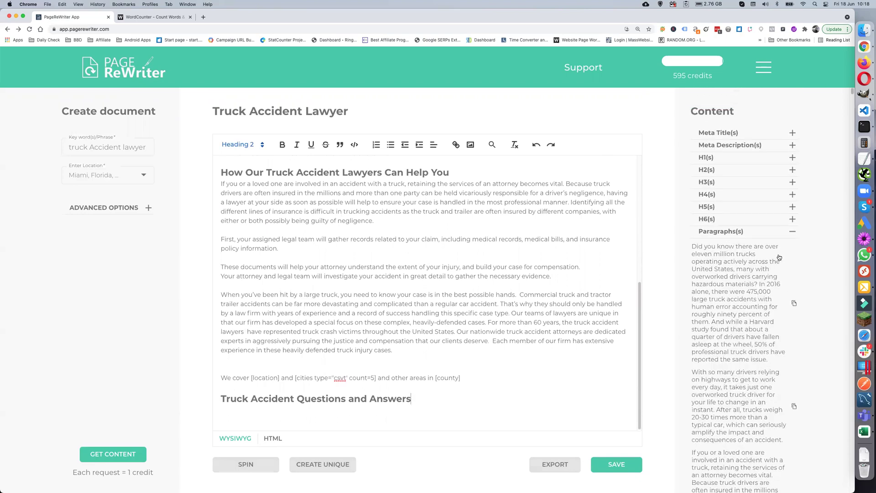
Switch the retrieved content from paragraphs to UL tags and look through the lists for text about truck accidents
click(792, 231)
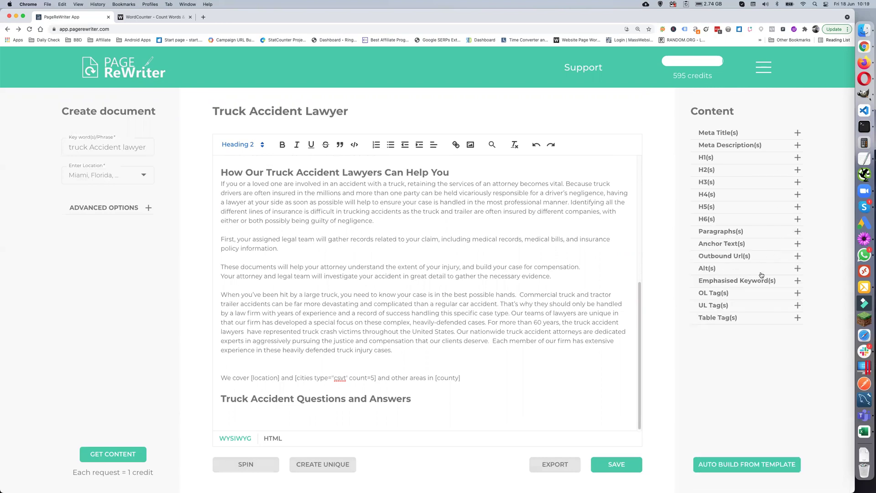
click(798, 305)
scroll(741, 324, down, 3)
scroll(741, 324, down, 10)
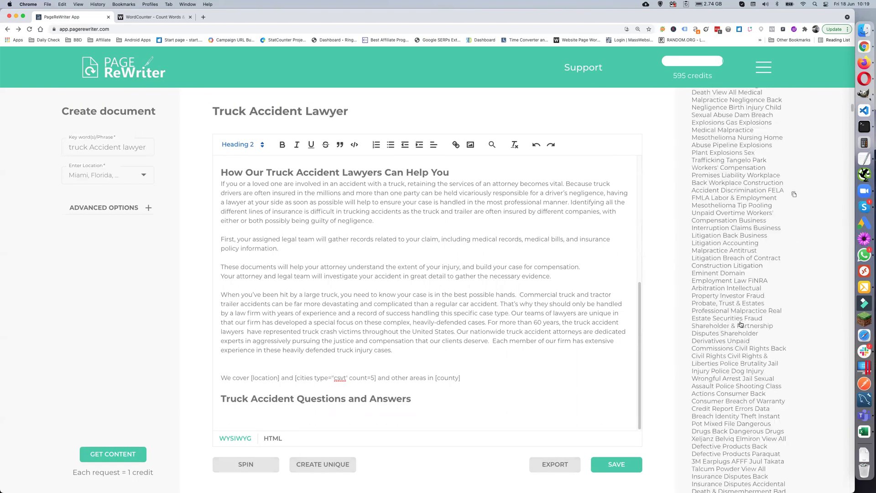
scroll(741, 324, down, 8)
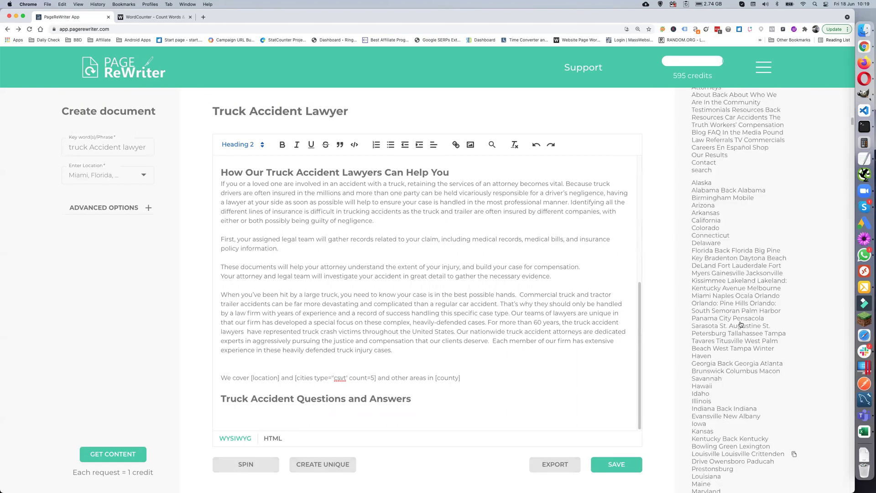
scroll(741, 324, down, 10)
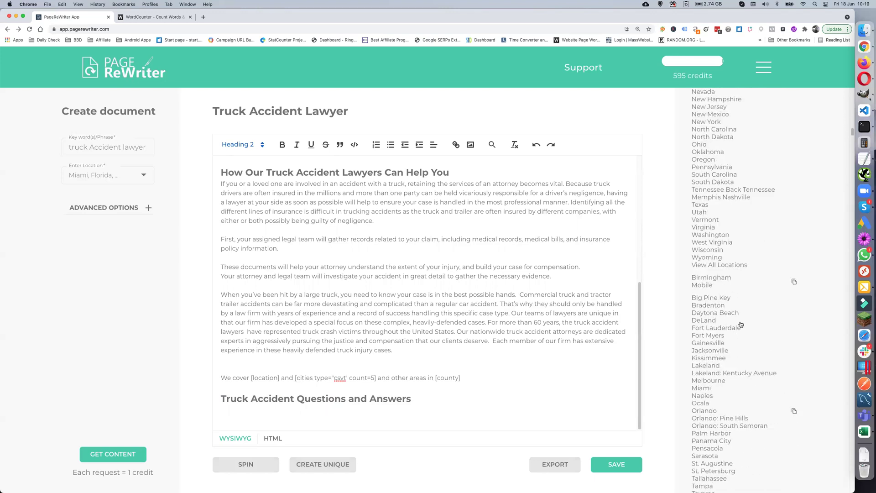
scroll(741, 324, down, 8)
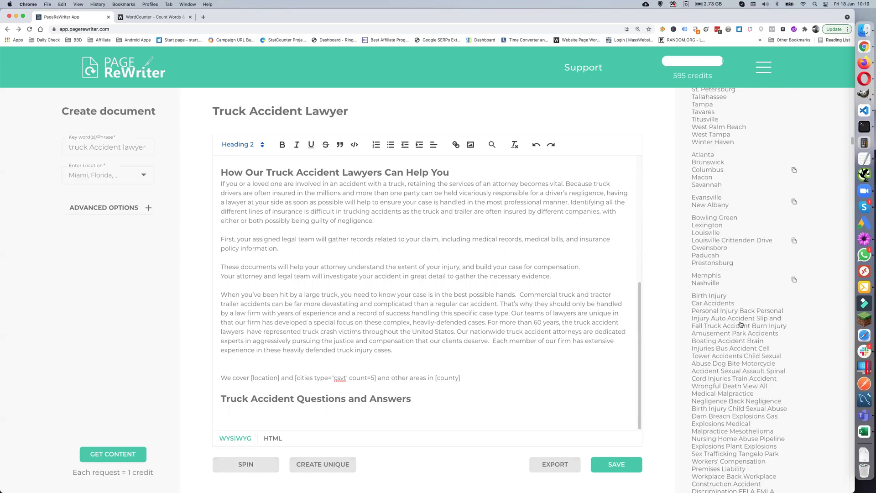
scroll(741, 324, down, 15)
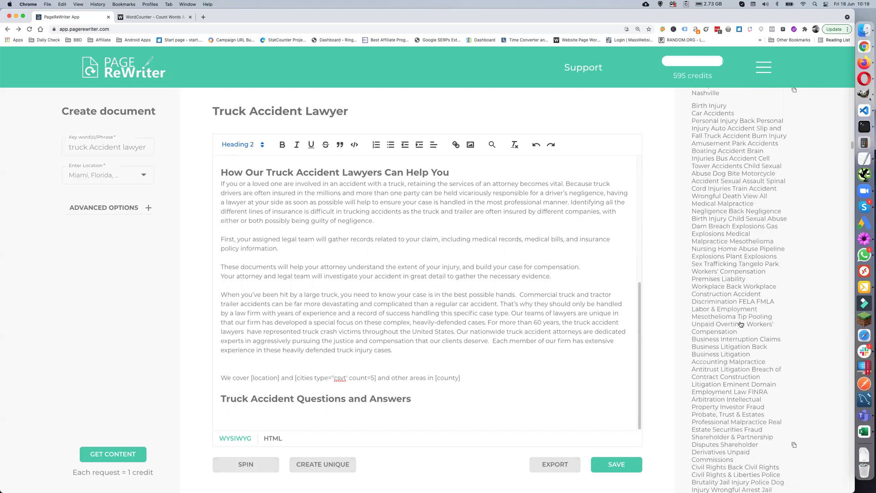
scroll(741, 324, down, 3)
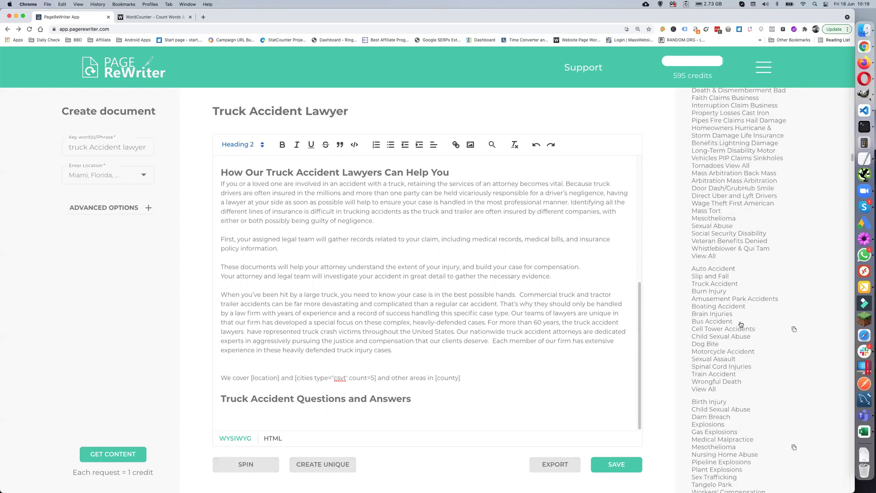
scroll(742, 324, down, 5)
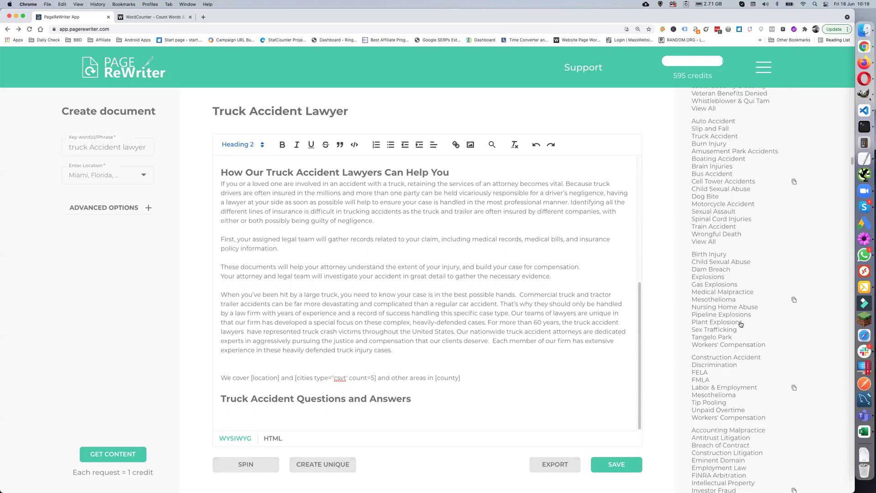
scroll(741, 324, down, 9)
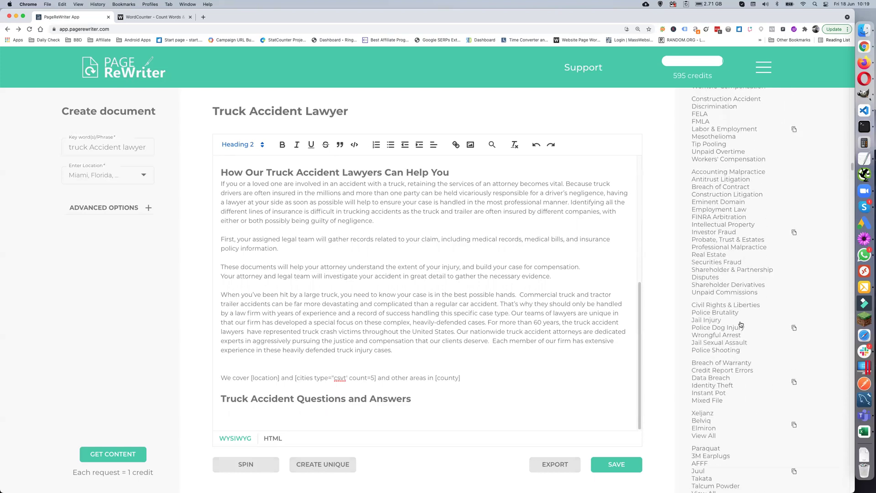
scroll(741, 324, down, 4)
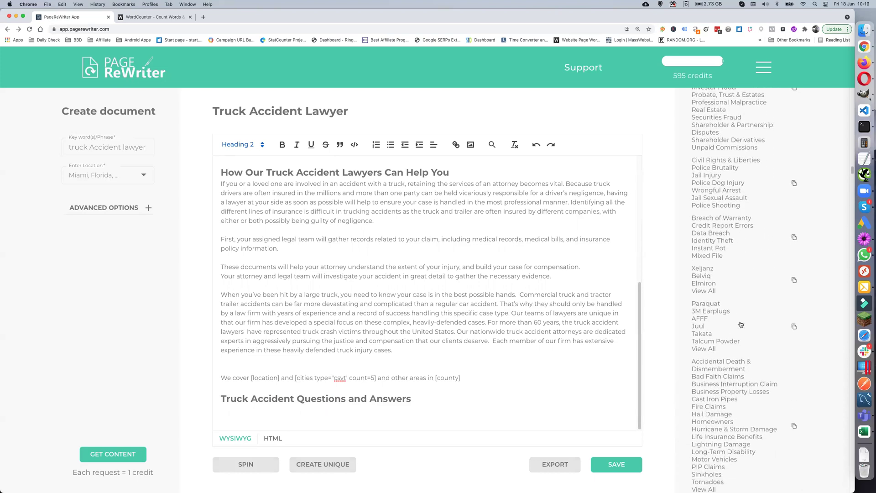
scroll(742, 324, down, 6)
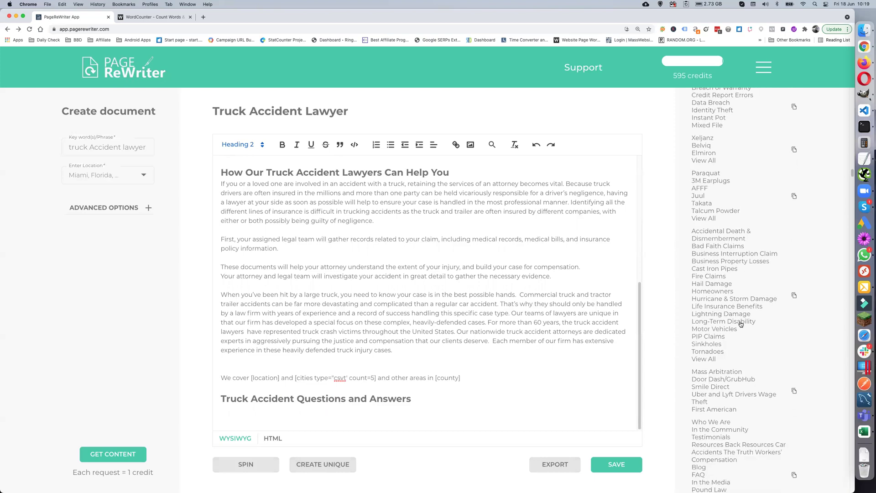
scroll(742, 324, down, 4)
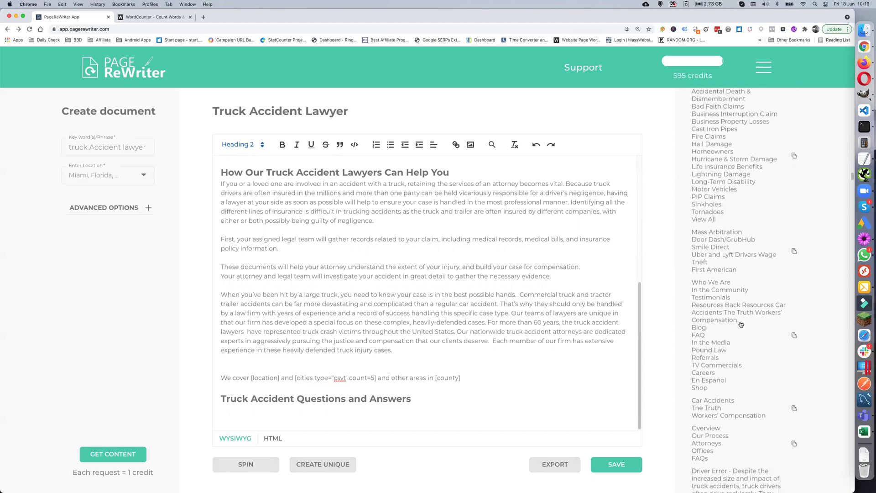
scroll(741, 324, down, 5)
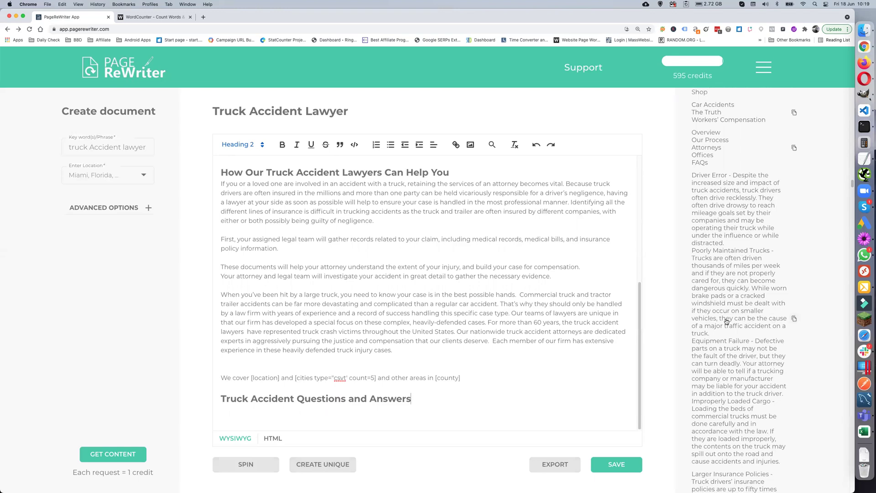
Insert the retrieved list starting "Driver Error" under "Truck Accident Questions and Answers" and add a blank line before "Equipment Failure"
click(219, 409)
text(Driver Error - Despite the increased size and impact of truck accidents, truck drivers often drive recklessly. They often drive drowsy to reach mileage goals set by their companies and may be operating their truck while under the influence or while distracted. Poorly Maintained Trucks - Trucks are often driven thousands of miles per week and if they are not properly cared for, they can become dangerous quickly. While worn brake pads or a cracked windshield must be dealt with if they occur on smaller vehicles, they can be the cause of a major traffic accident on a truck. Equipment Failure - Defective parts on a truck may not be the fault of the driver, but they can turn deadly. Your attorney will be able to tell if a trucking company or manufacturer may be liable for your accident in addition to the truck driver. Improperly Loaded Cargo - Loading the beds of commercial trucks must be done carefully and in accordance with the law. If they are loaded improperly, the contents on the truck may spill out onto the road and cause accidents and injuries)
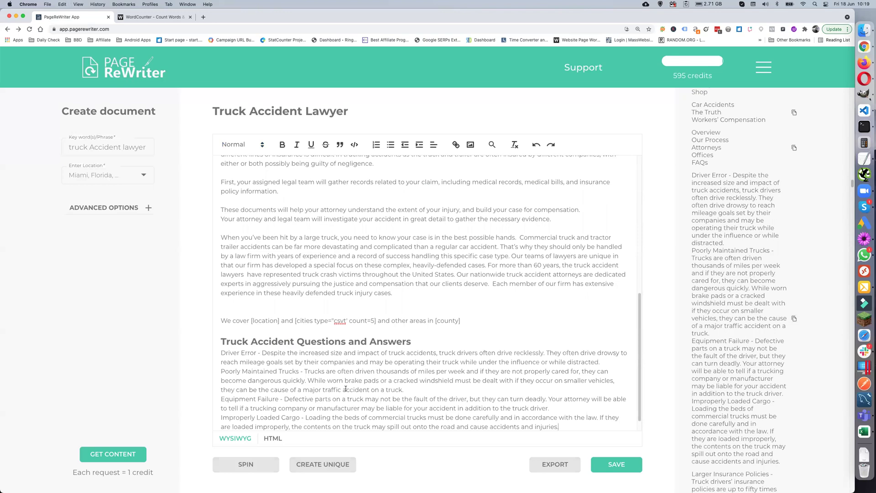
scroll(338, 385, down, 1)
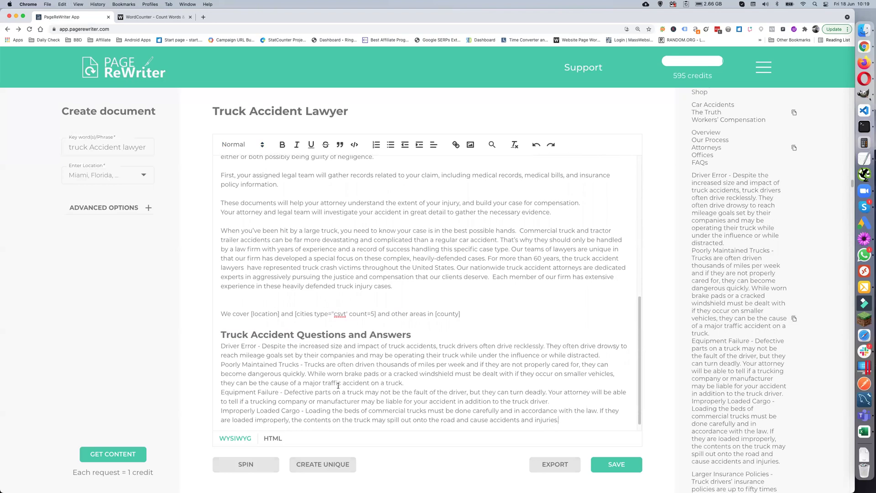
click(413, 383)
key(Return)
scroll(387, 384, down, 3)
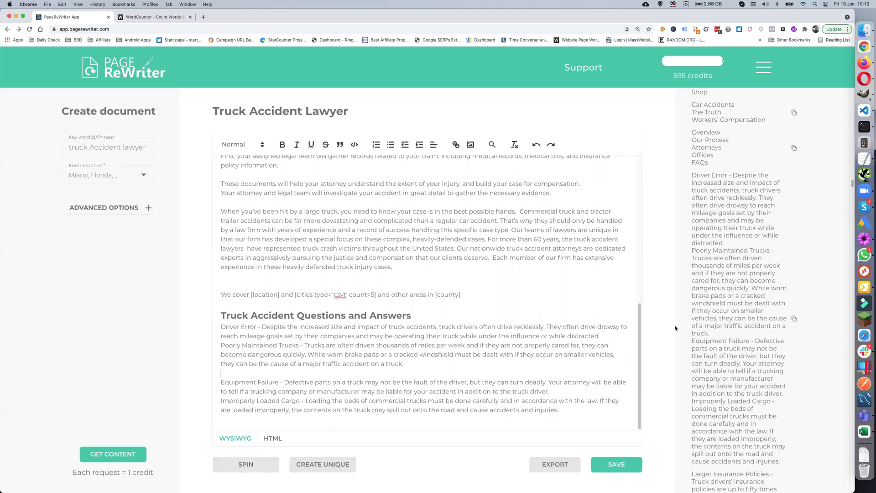
Insert the retrieved list starting "Lack of truck driving experience" at the document's end, separated by blank lines from the "Improperly Loaded Cargo" item
scroll(715, 328, down, 5)
scroll(716, 328, down, 5)
scroll(715, 328, down, 10)
scroll(716, 329, down, 11)
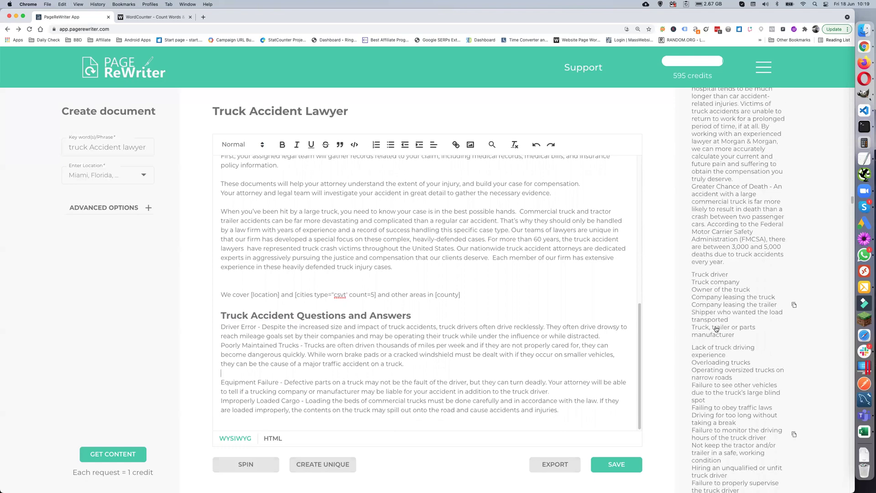
scroll(716, 329, down, 4)
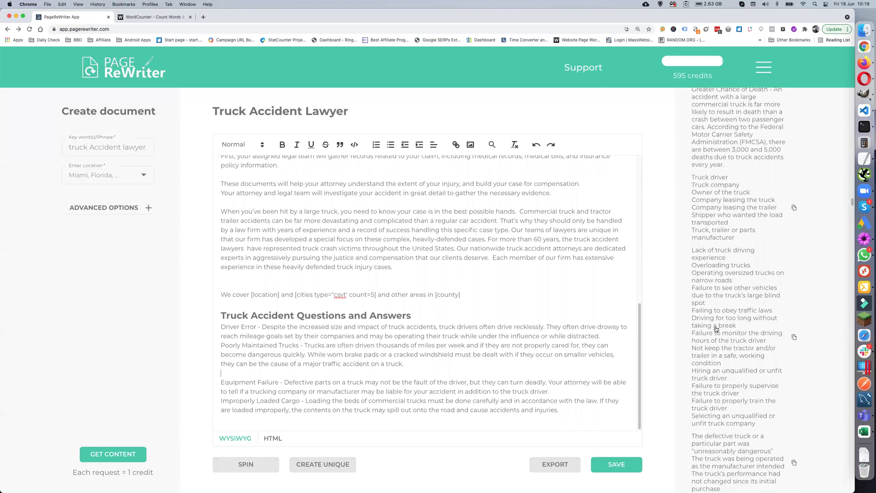
scroll(717, 331, down, 1)
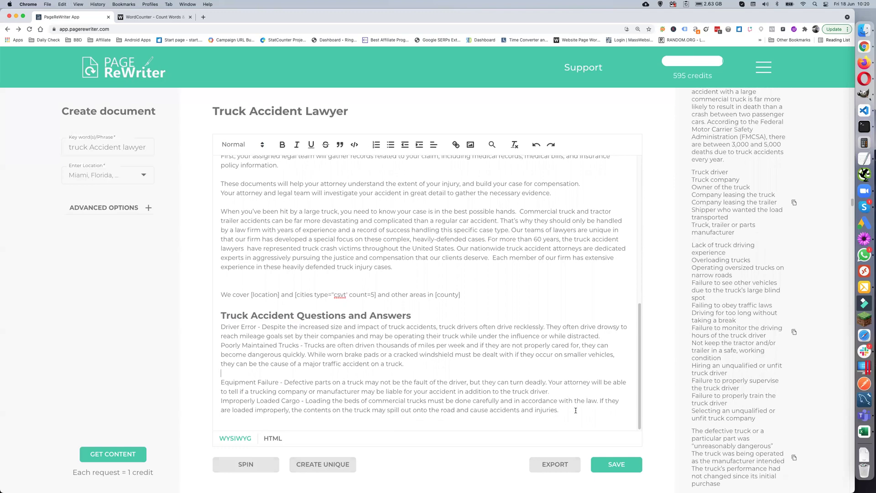
scroll(576, 411, down, 1)
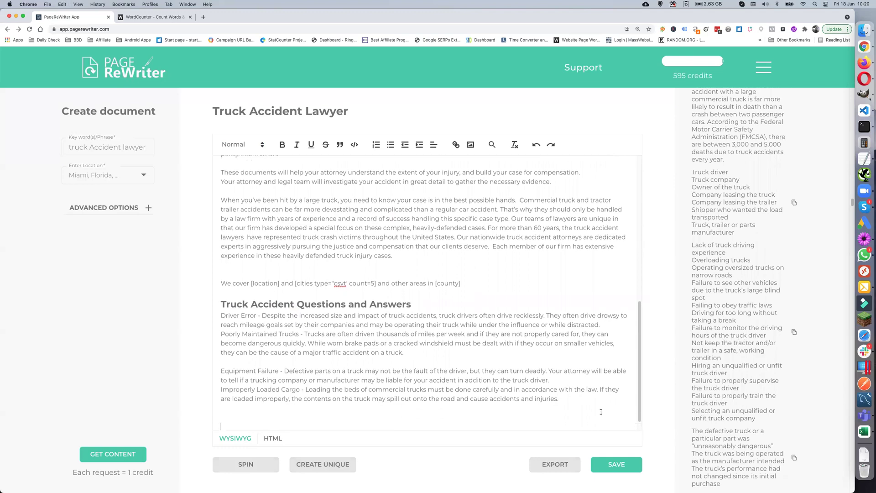
drag(726, 342, 565, 339)
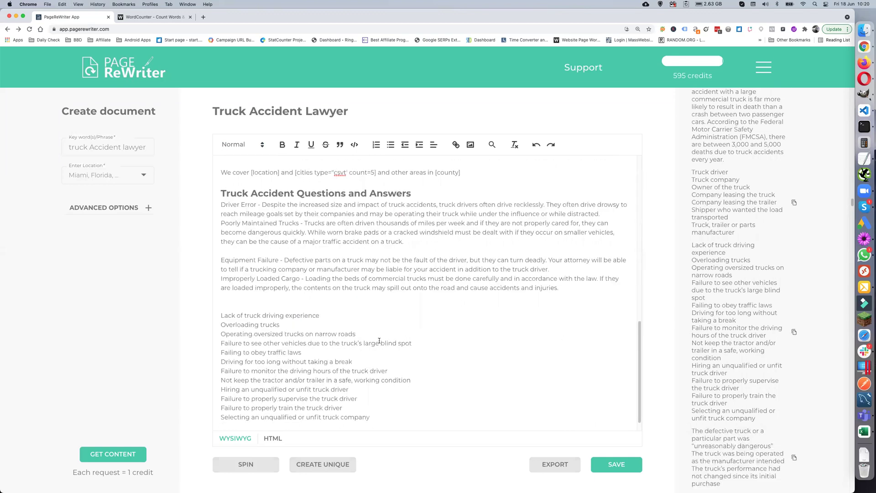
scroll(302, 350, down, 1)
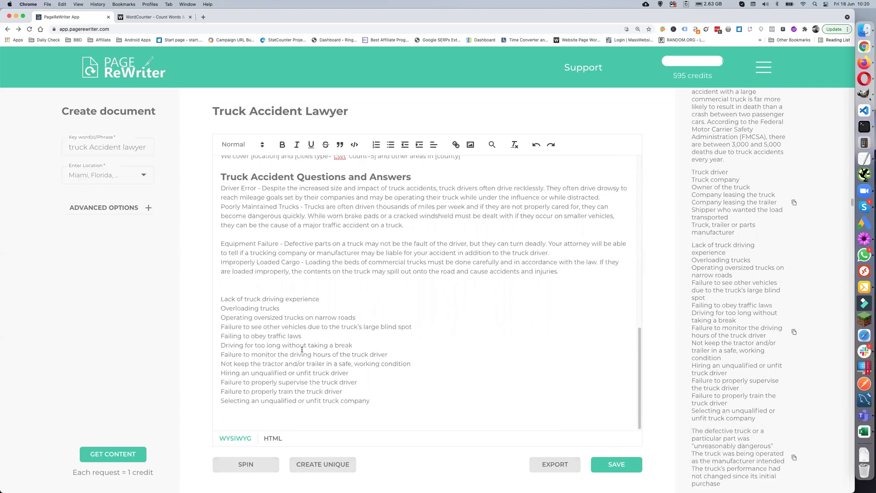
Copy the document from the "Commercial Semi Truck Accident Lawyers" heading to the end and replace WordCounter's text with it to check the word count
scroll(302, 350, up, 10)
scroll(301, 350, up, 7)
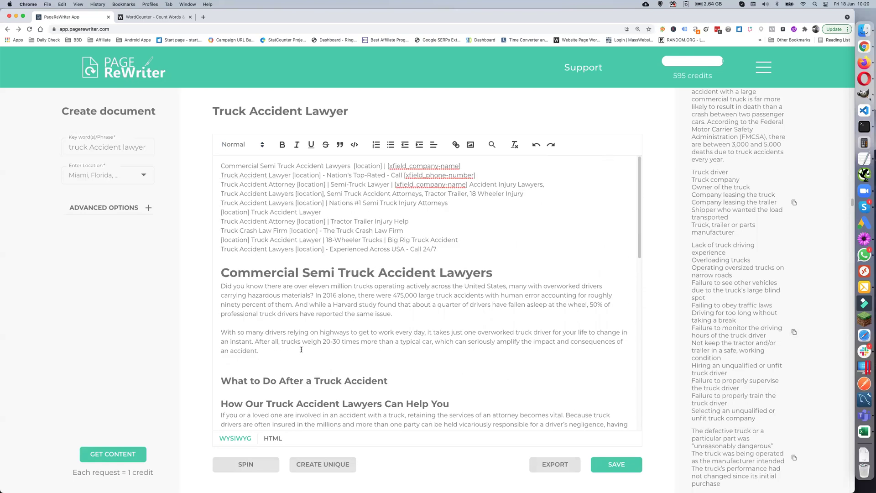
click(221, 272)
scroll(270, 324, down, 10)
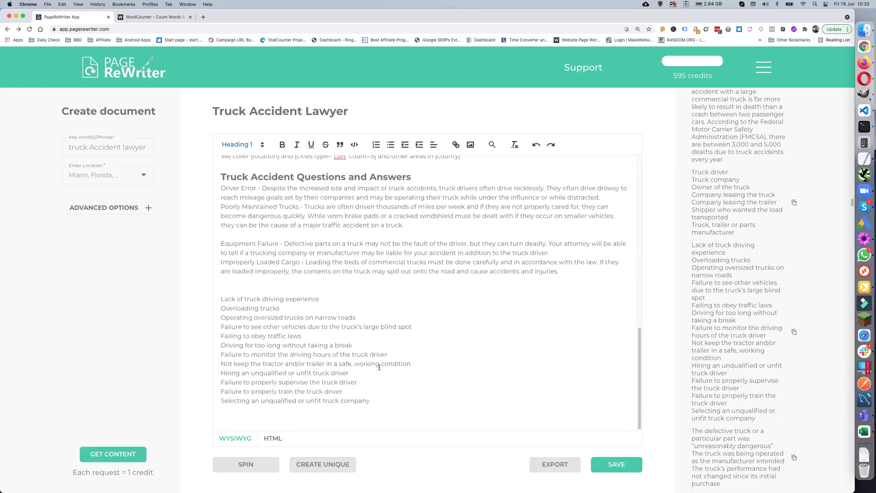
key(super+a)
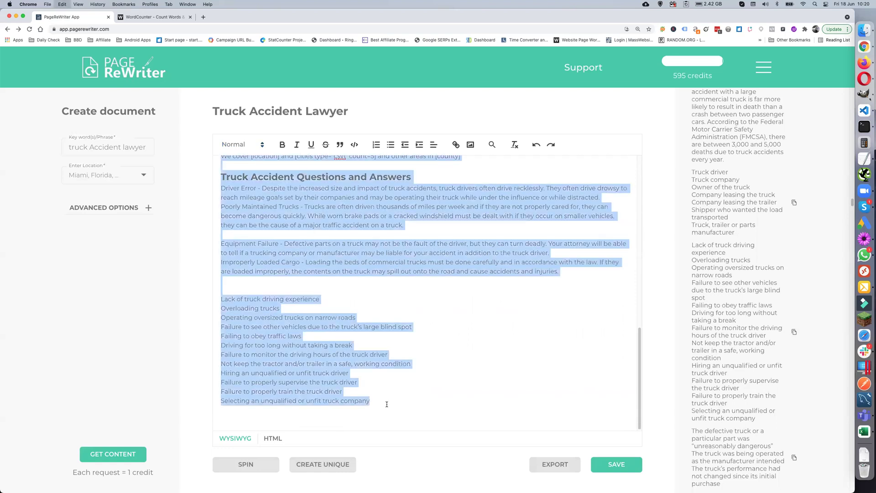
click(143, 17)
key(super+a)
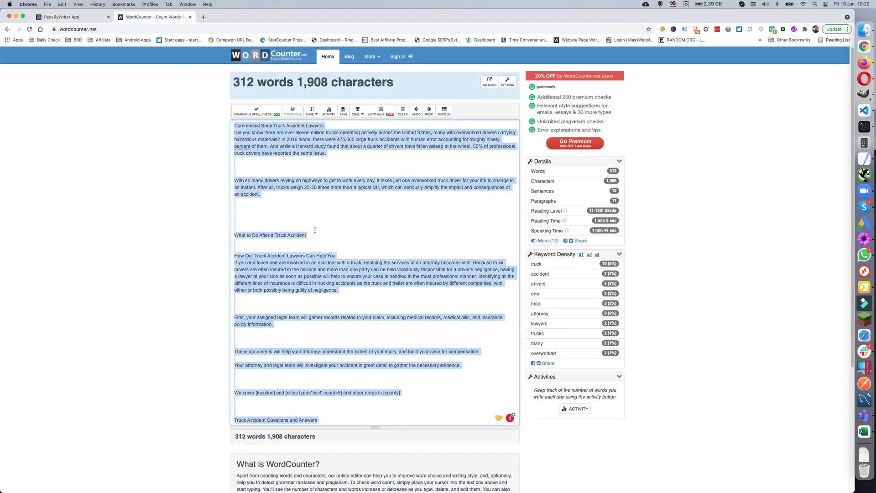
key(BackSpace)
key(super+v)
scroll(374, 274, up, 10)
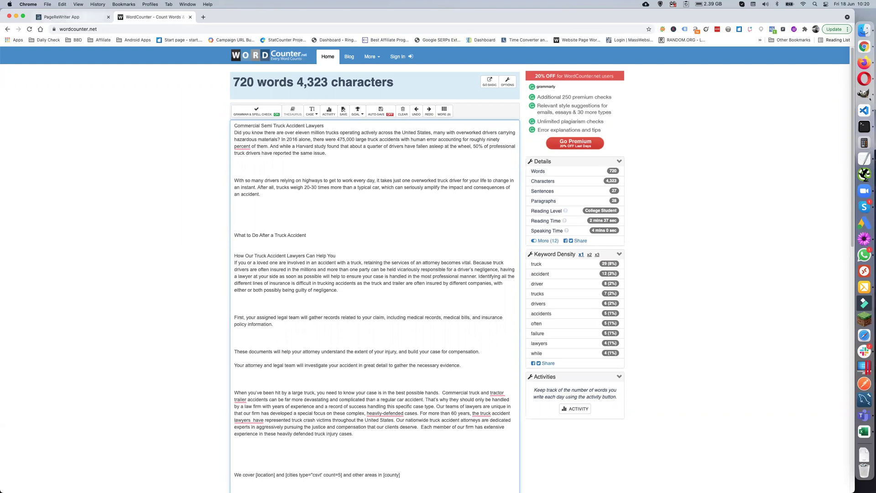
Return to PageReWriter and collapse the retrieved UL tag lists
key(ctrl+shift+Tab)
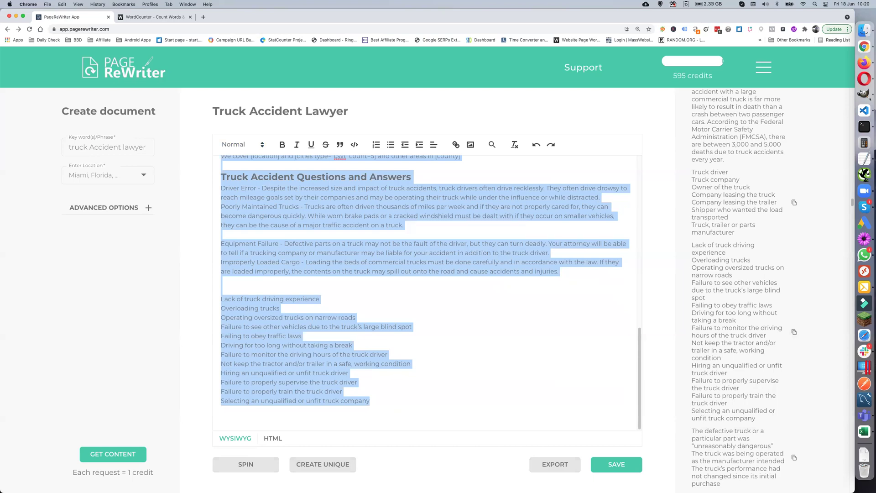
scroll(740, 287, up, 15)
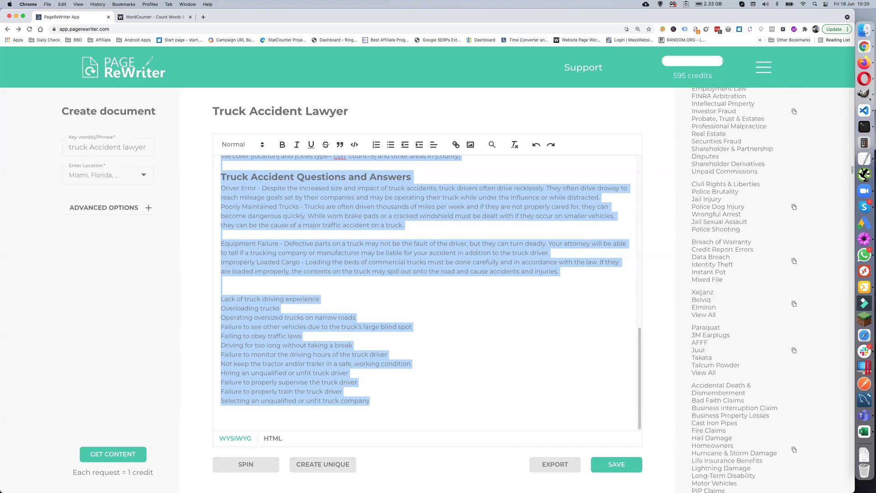
scroll(739, 288, up, 15)
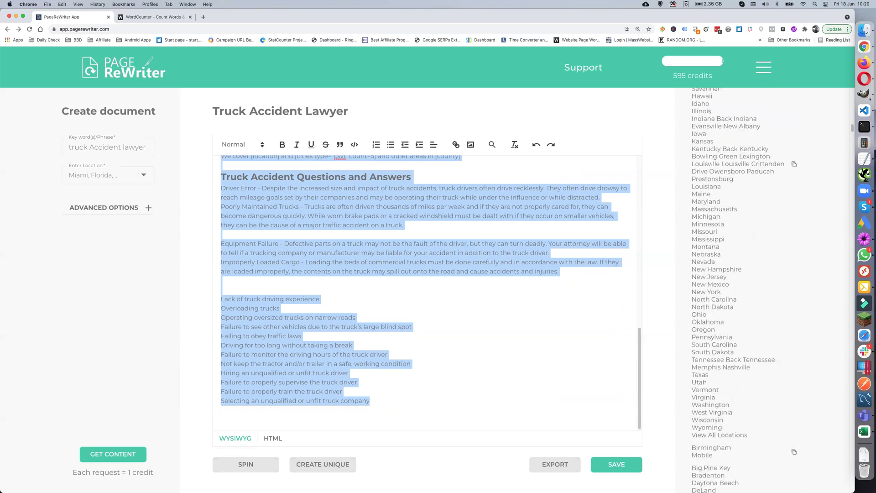
scroll(740, 288, down, 5)
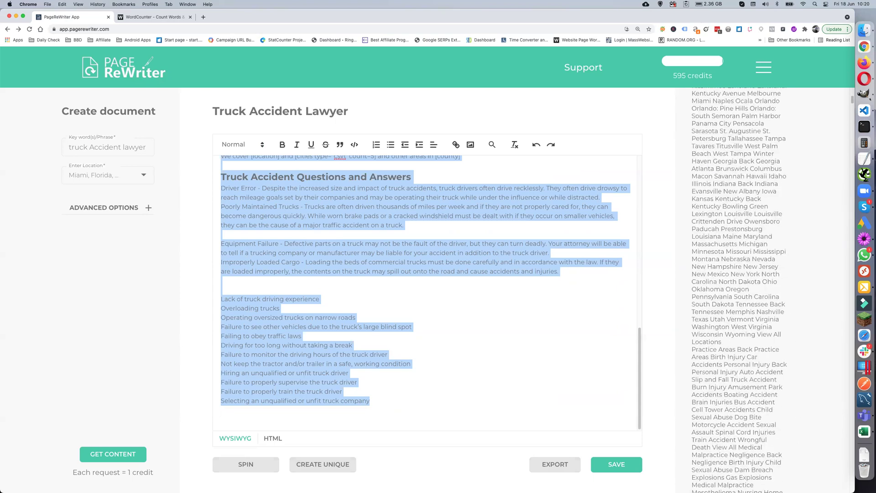
scroll(739, 288, up, 7)
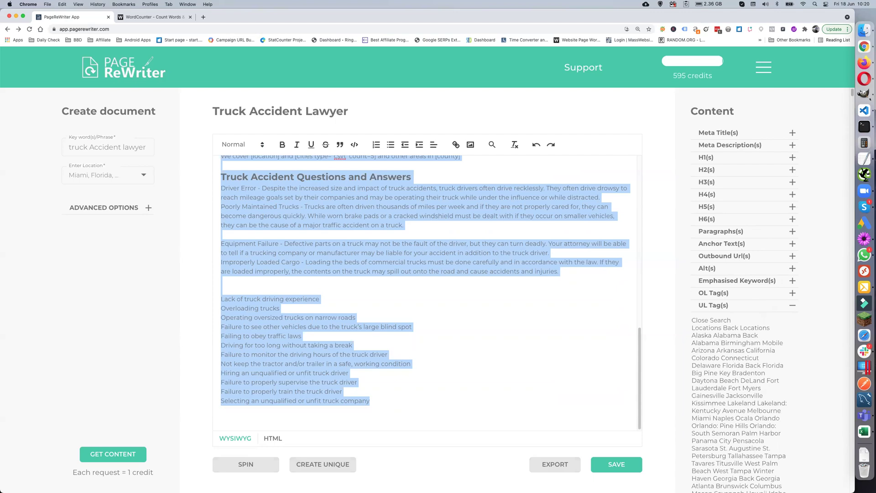
click(792, 305)
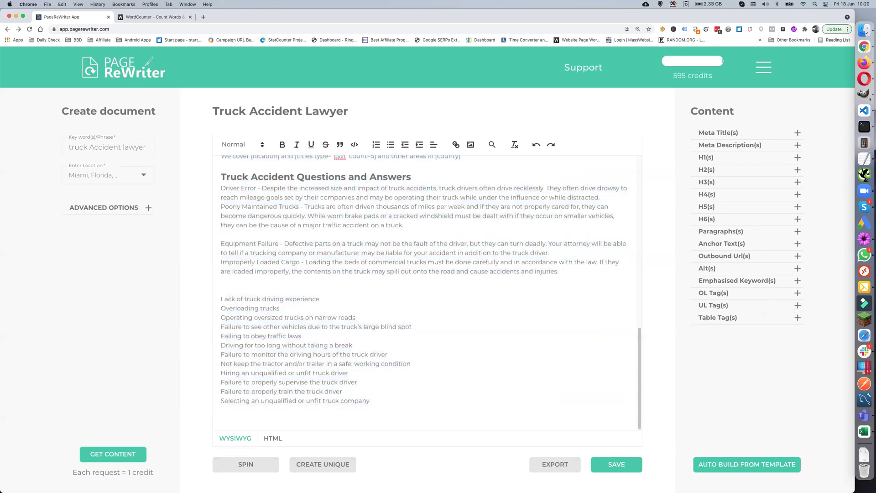